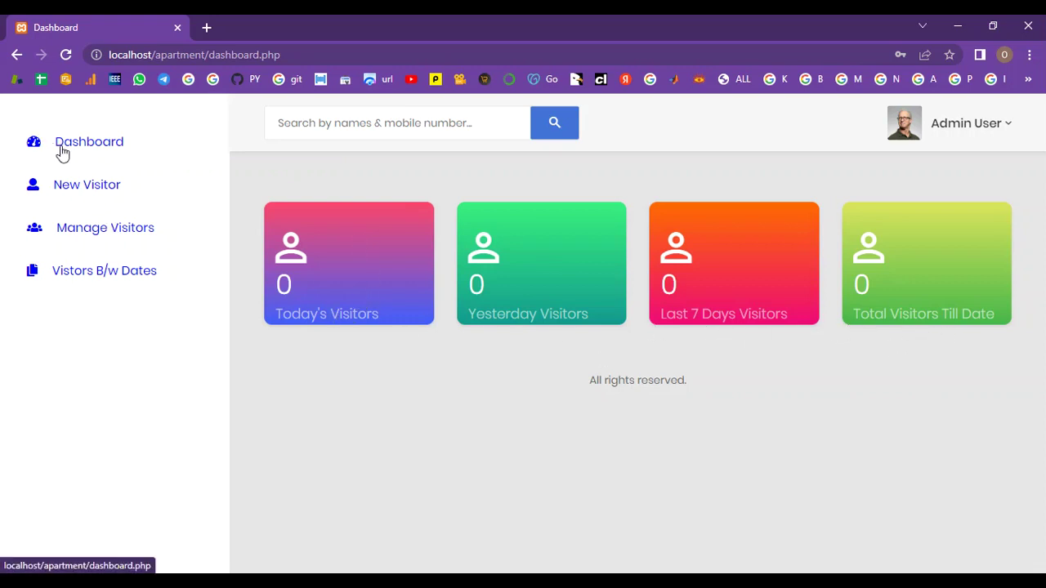
# Step: On a New Visitor form, enter the visitor's full name, phone number and street address
pyautogui.click(64, 194)
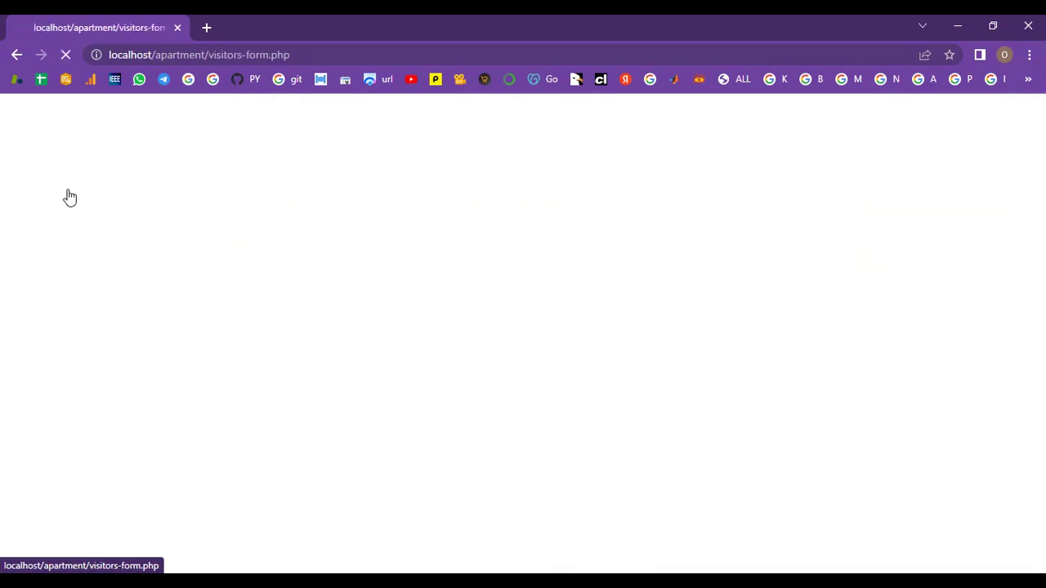
pyautogui.click(476, 260)
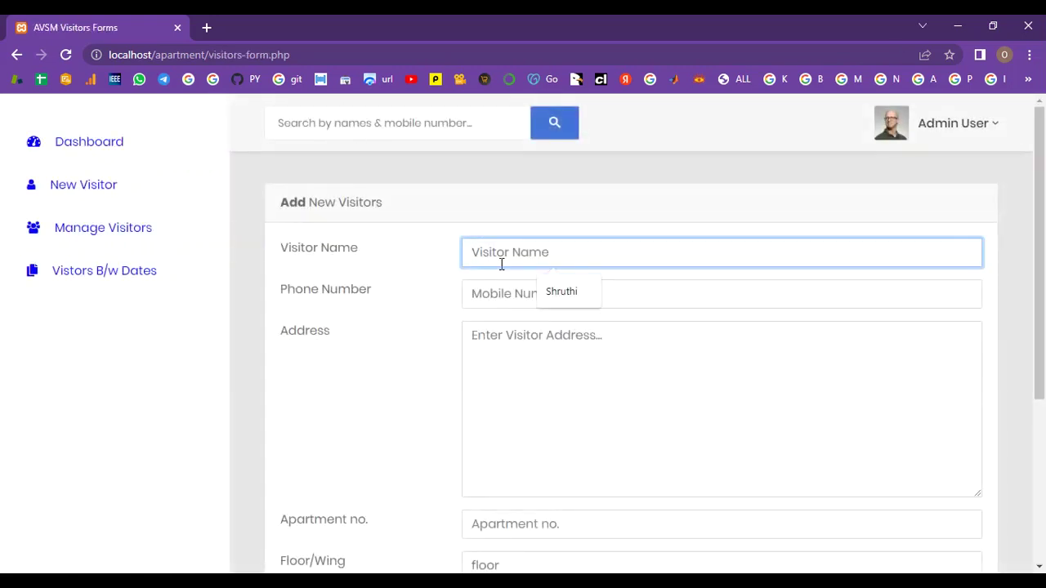
pyautogui.write('Siva')
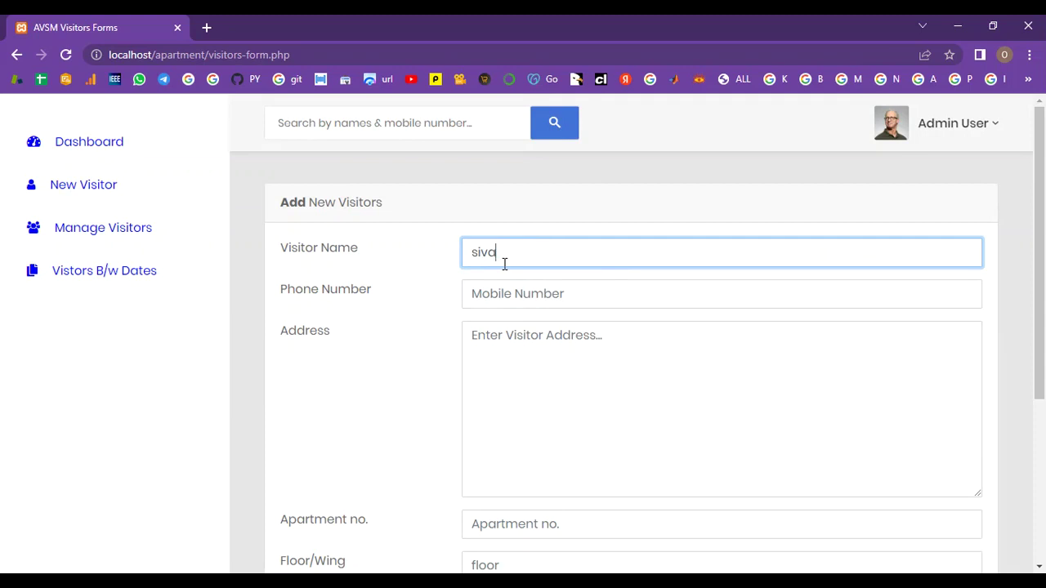
pyautogui.click(505, 286)
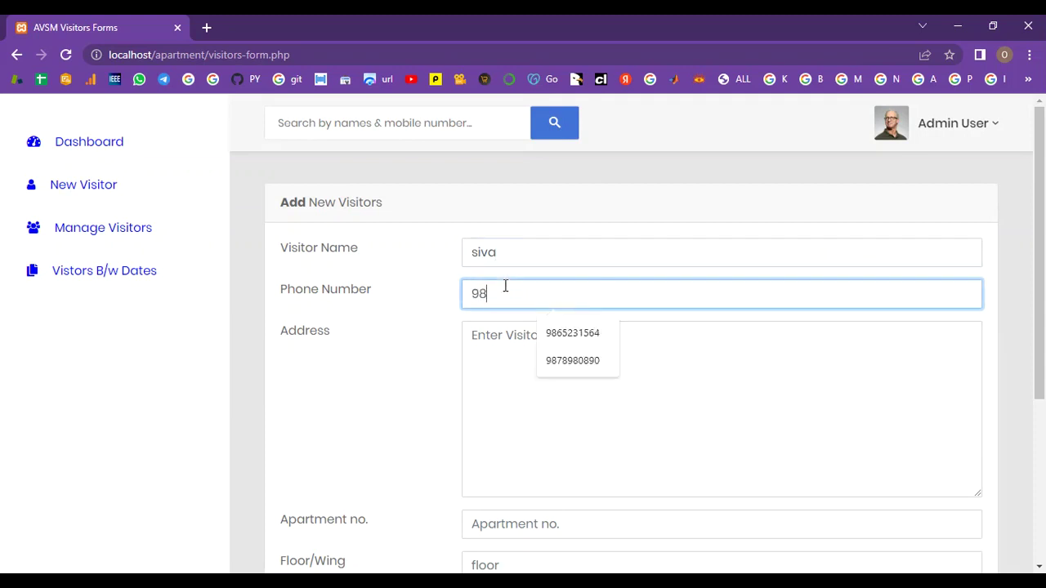
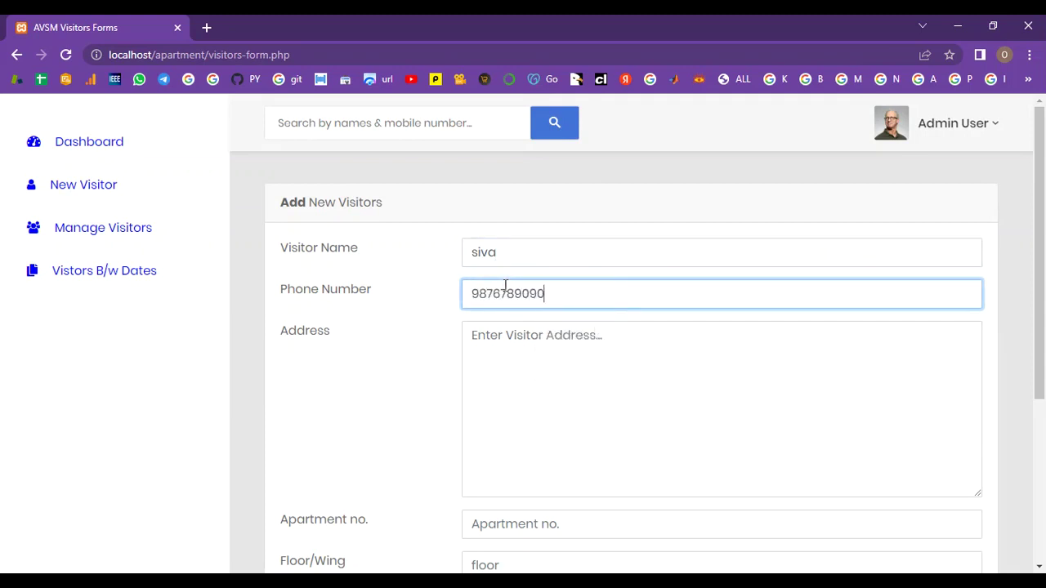
pyautogui.scroll(-1, 505, 286)
pyautogui.click(512, 297)
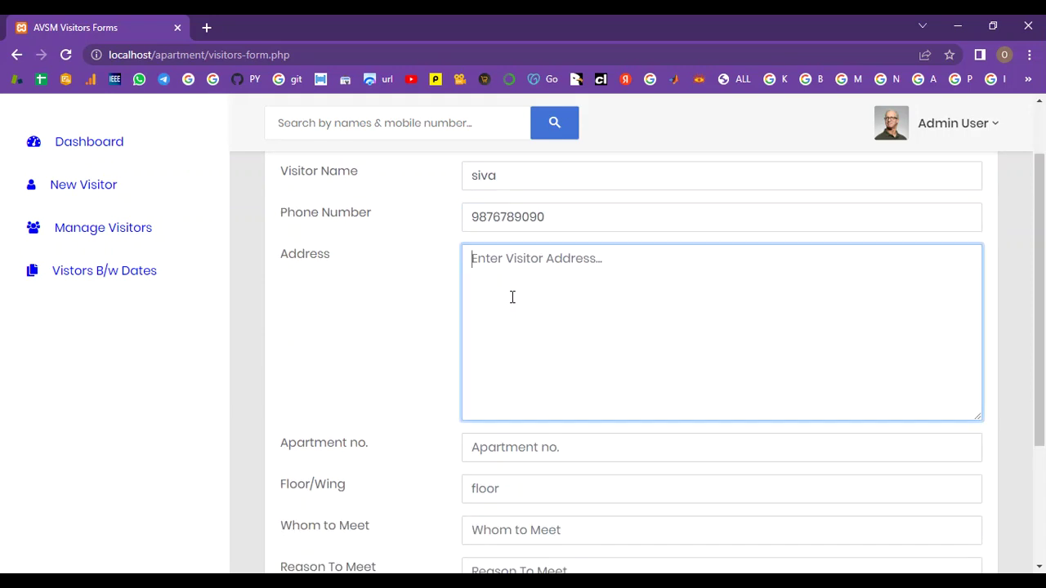
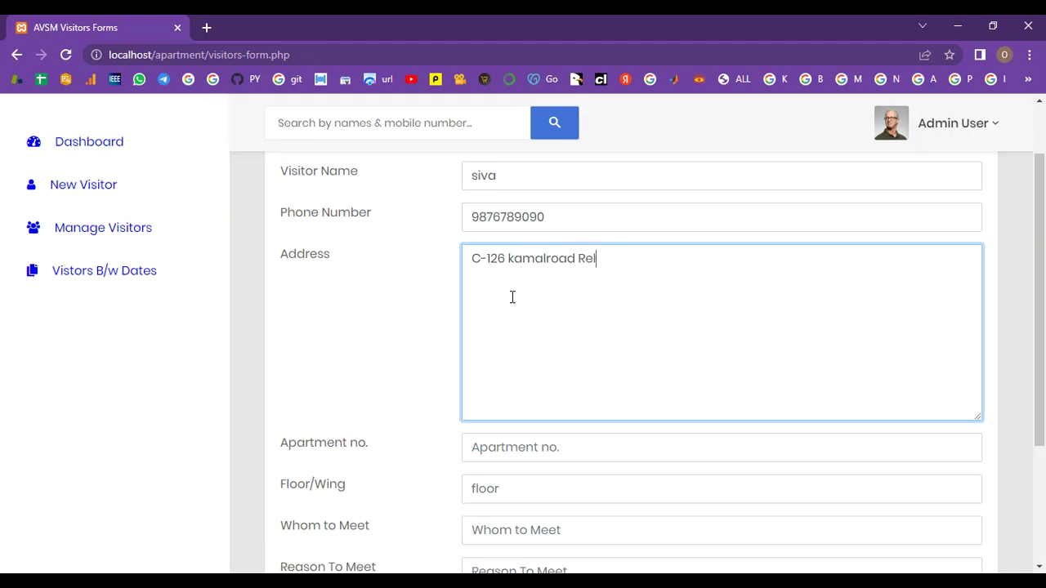
# Step: Enter apartment number 220 and floor/wing '2nd floor, C -wing'
pyautogui.scroll(-1, 532, 444)
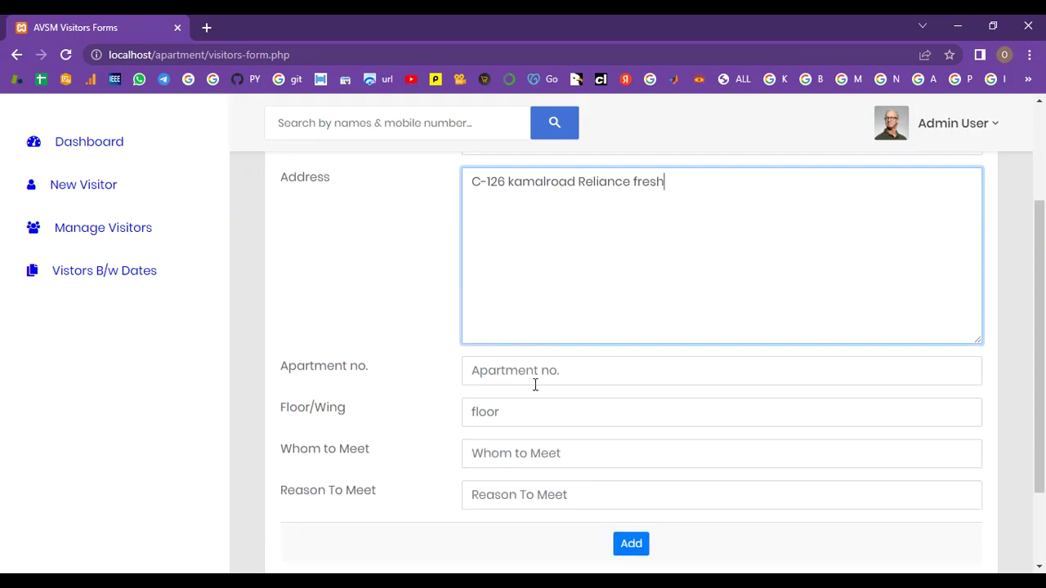
pyautogui.click(540, 378)
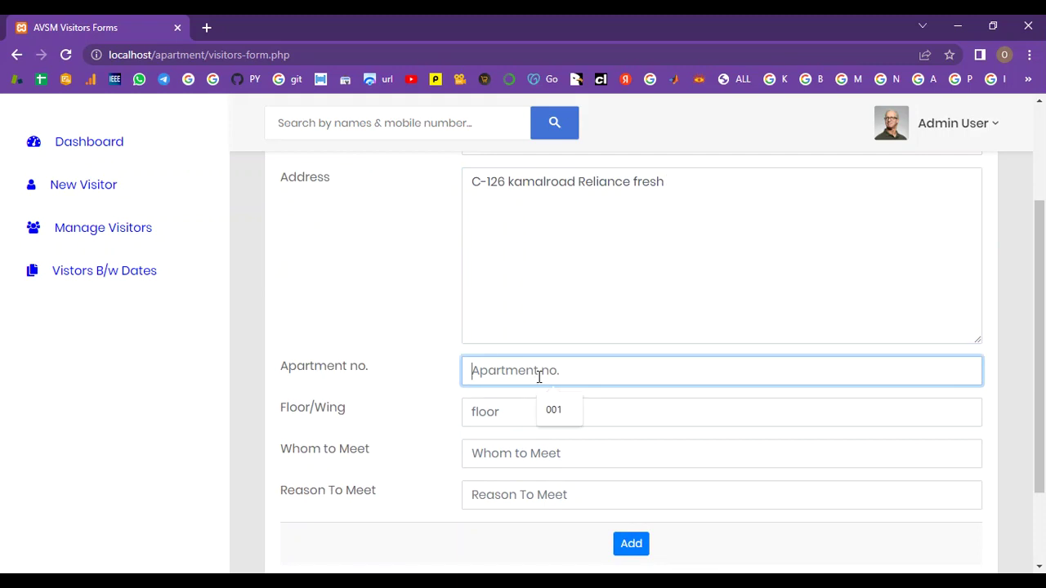
pyautogui.write('220')
pyautogui.scroll(-1, 539, 374)
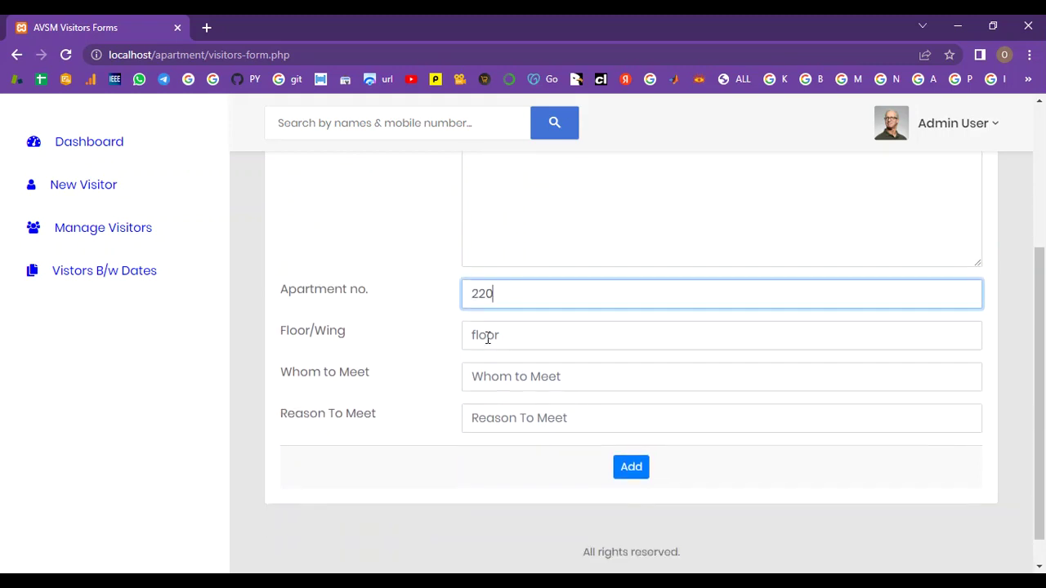
pyautogui.click(488, 337)
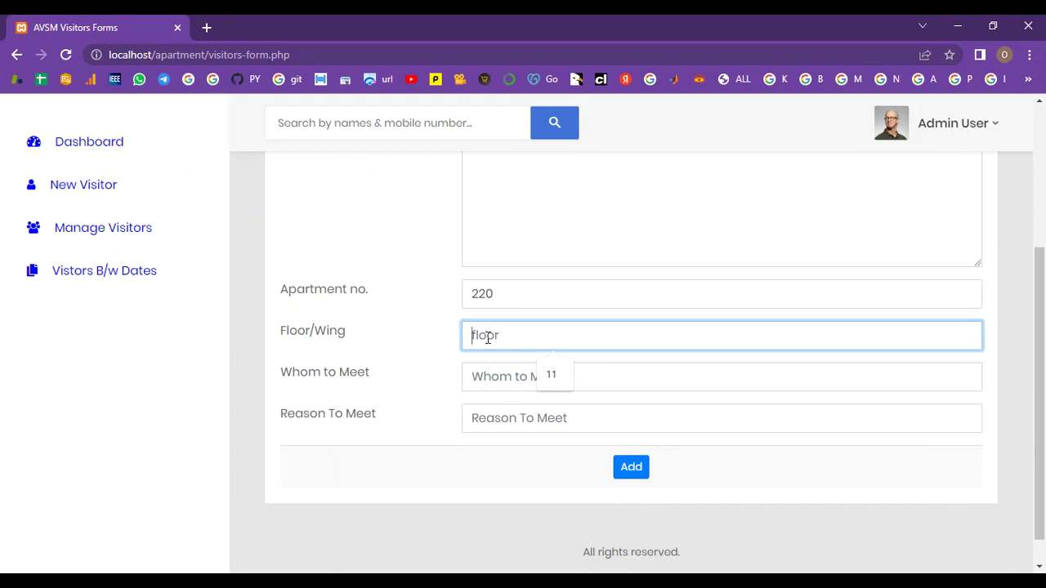
pyautogui.write('2nd')
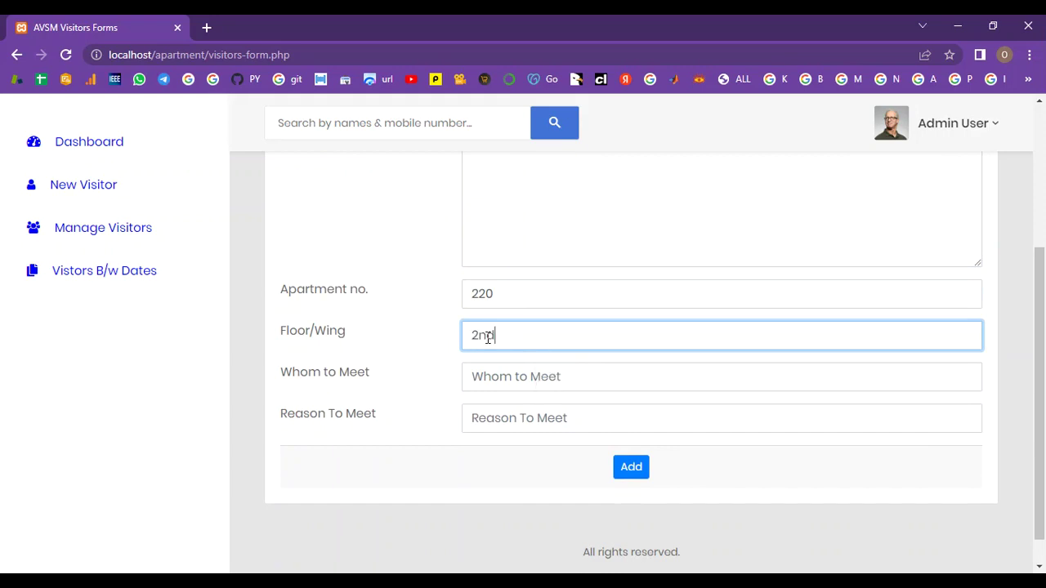
pyautogui.write(' fllor, C -wing')
# Step: Enter the host's name and reason 'Deliver Product', then add the visitor record
pyautogui.click(493, 378)
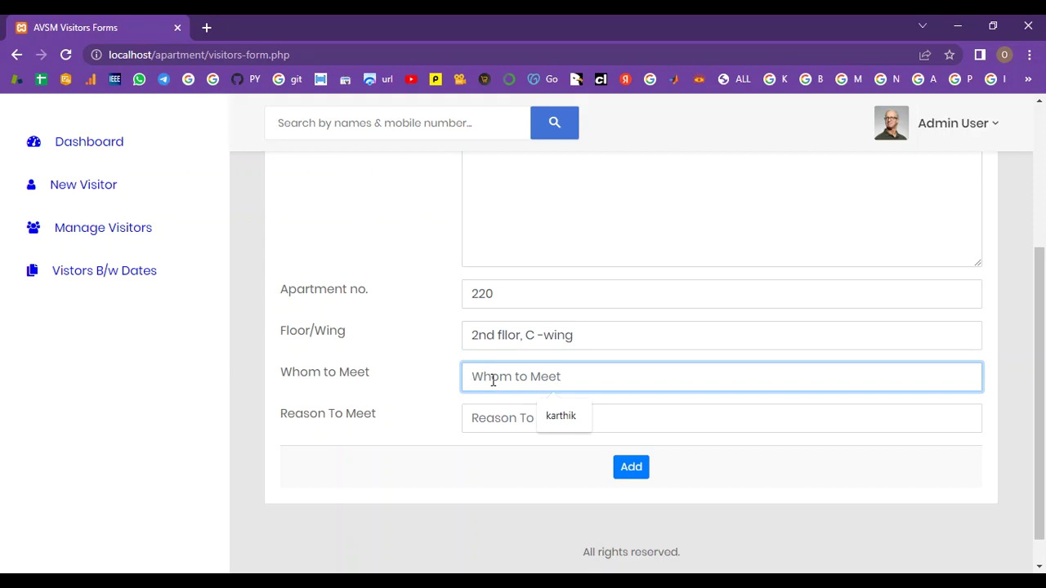
pyautogui.write('Mr.')
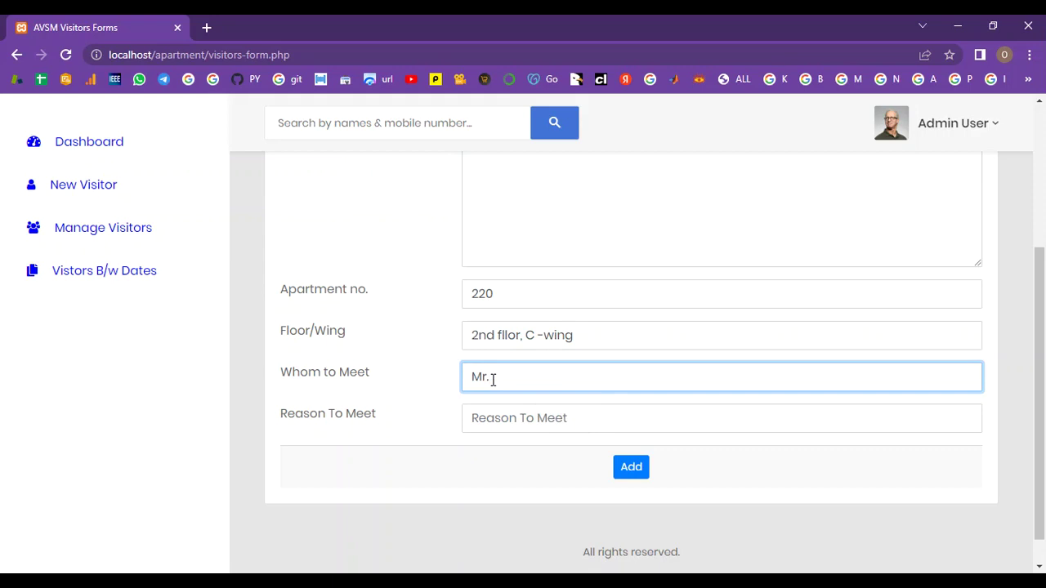
pyautogui.write('karthick')
pyautogui.click(506, 417)
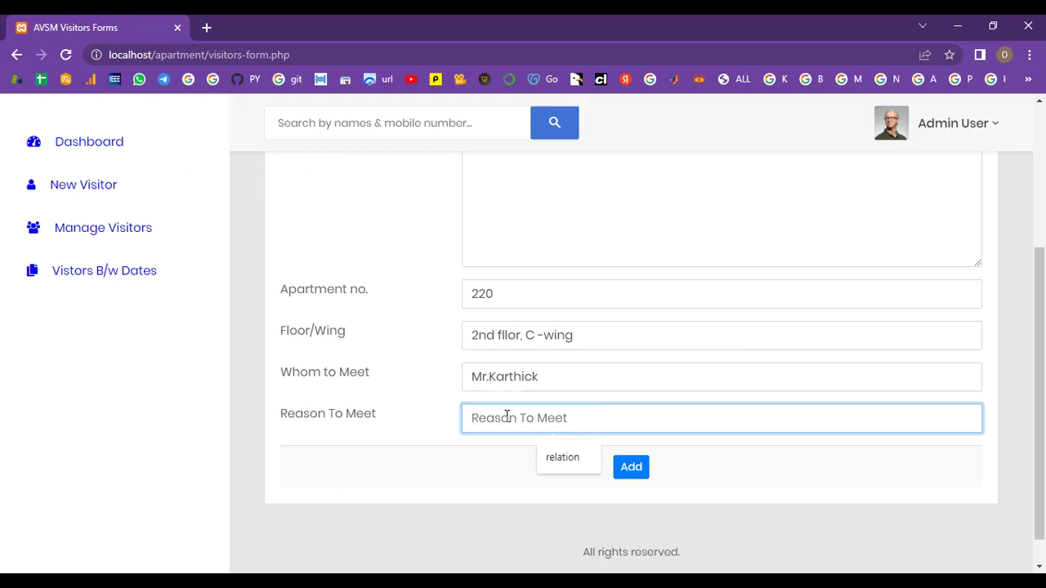
pyautogui.write('Deliver ')
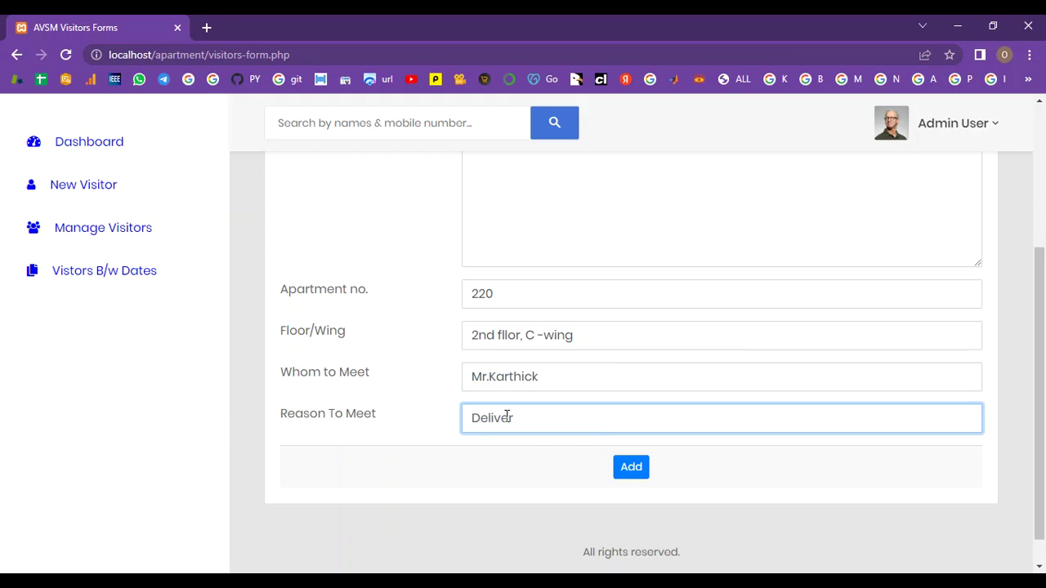
pyautogui.write('Product')
pyautogui.scroll(3, 709, 490)
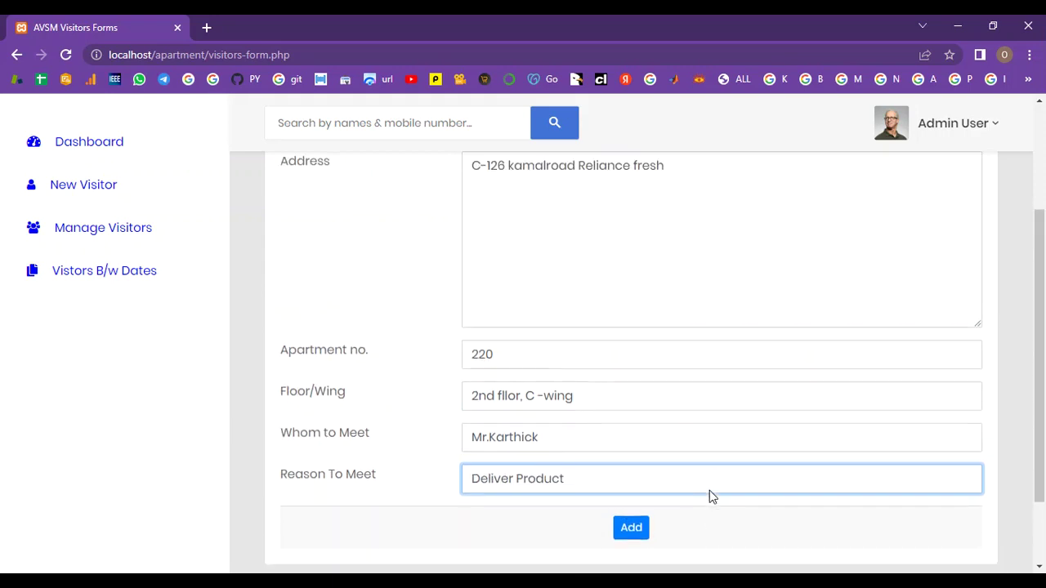
pyautogui.scroll(-4, 710, 496)
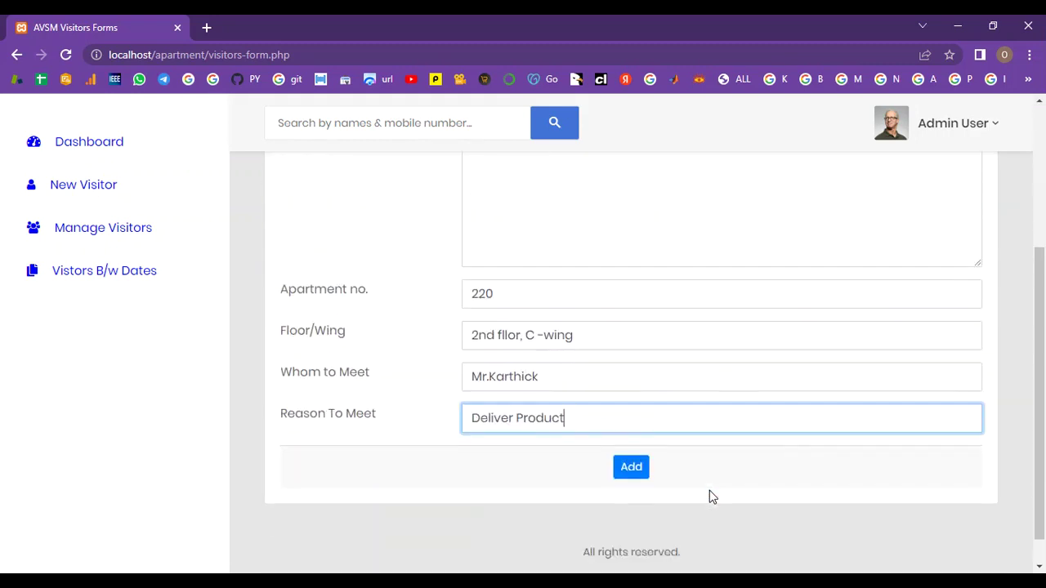
pyautogui.click(631, 434)
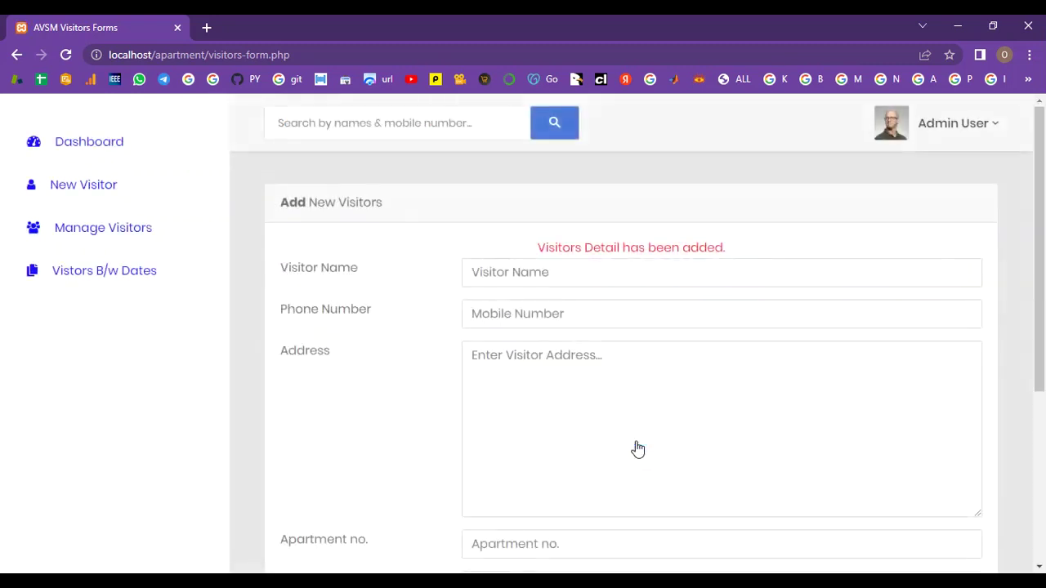
# Step: Check the Manage Visitors list for the new entry, then return to the New Visitor form
pyautogui.scroll(-3, 711, 341)
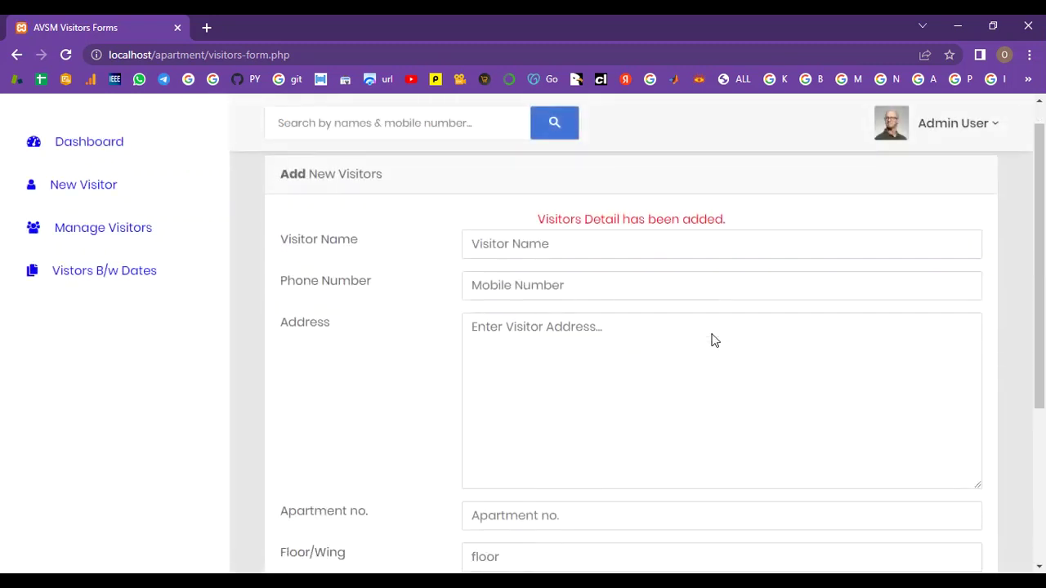
pyautogui.click(145, 236)
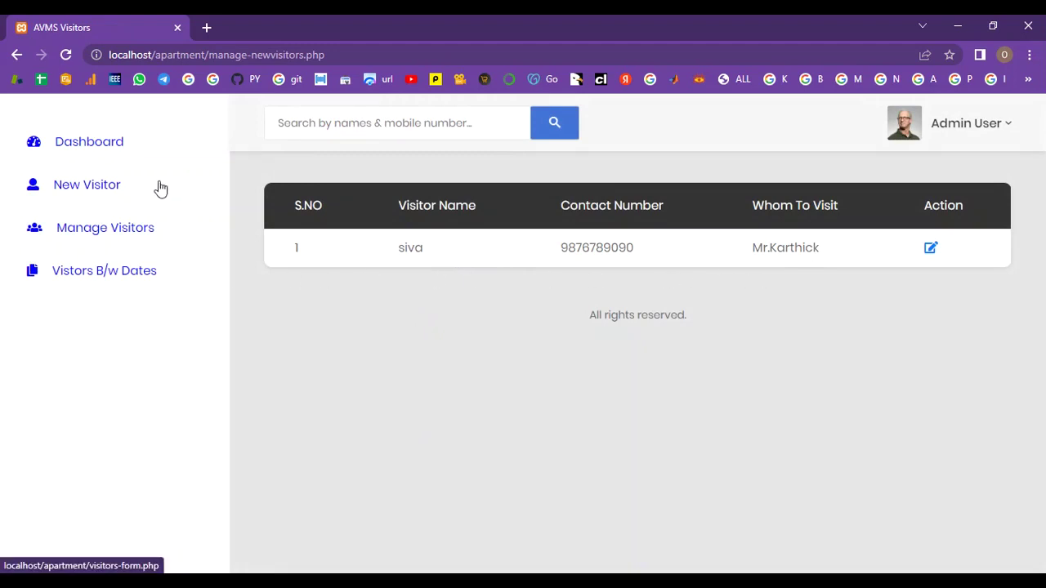
pyautogui.click(105, 191)
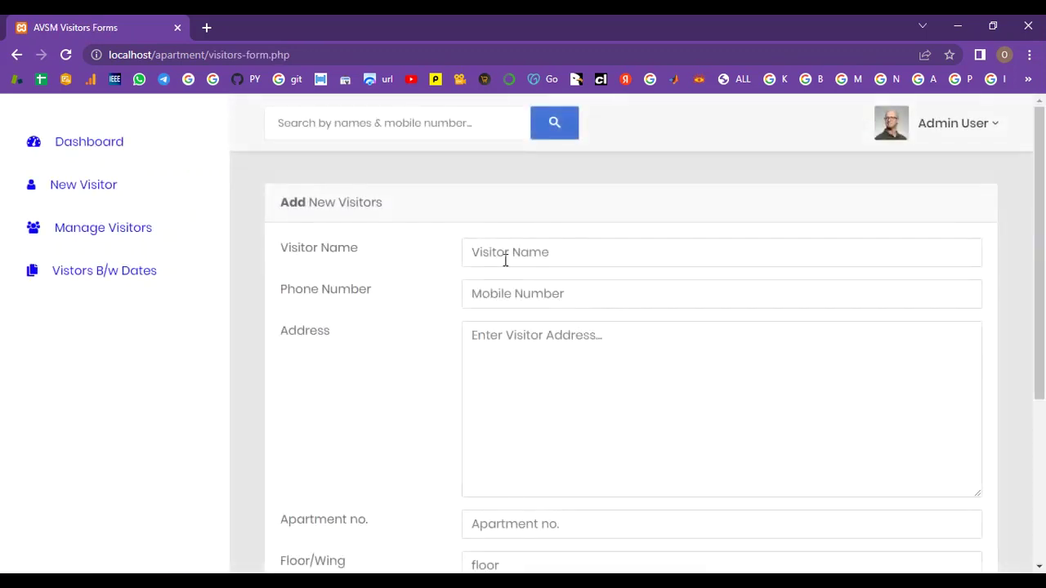
# Step: Enter the second visitor's name, phone number and home town as the address
pyautogui.scroll(-3, 504, 259)
pyautogui.scroll(3, 505, 260)
pyautogui.click(505, 255)
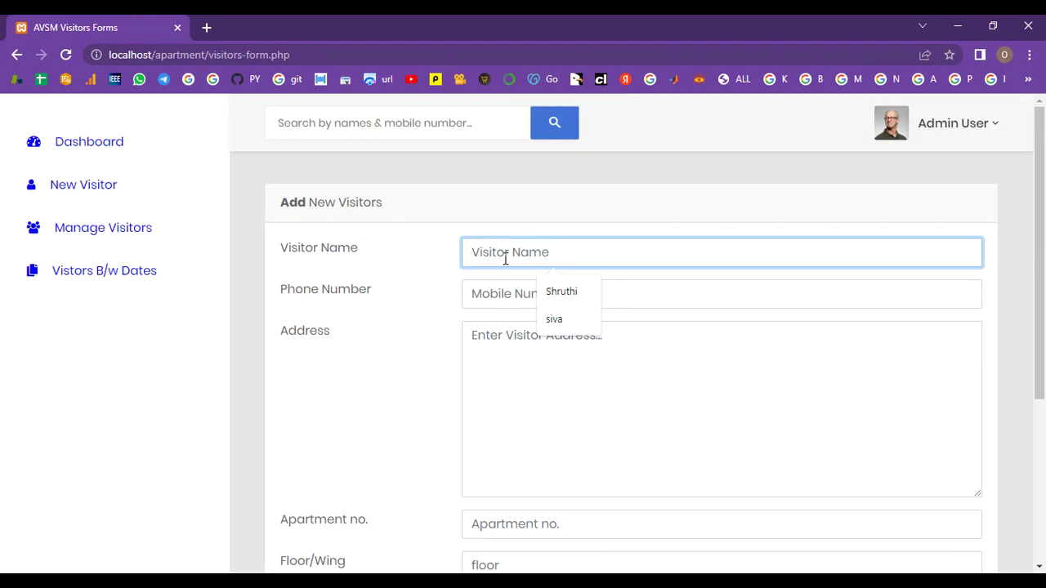
pyautogui.write('shruthi')
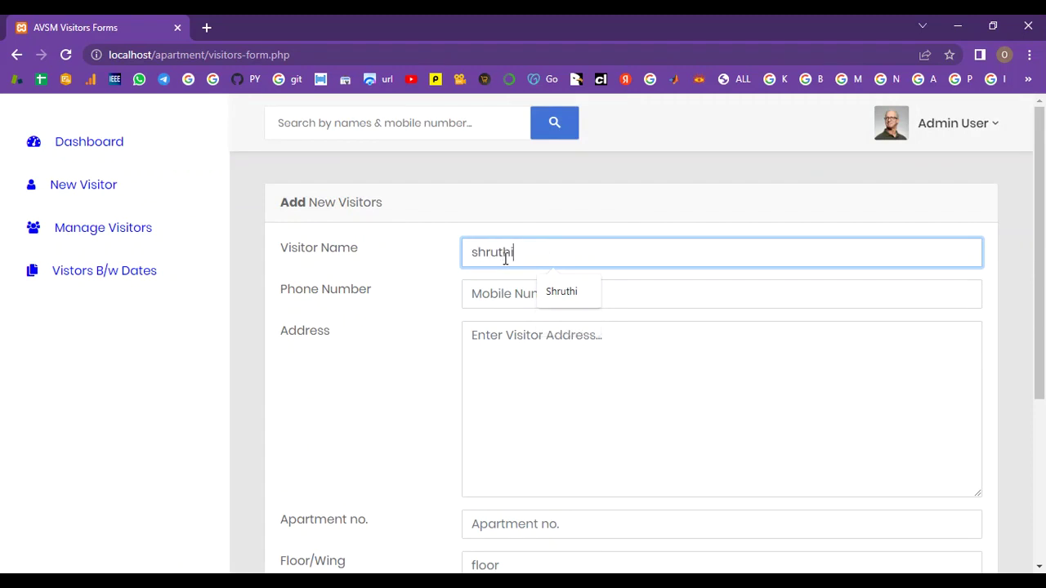
pyautogui.click(497, 295)
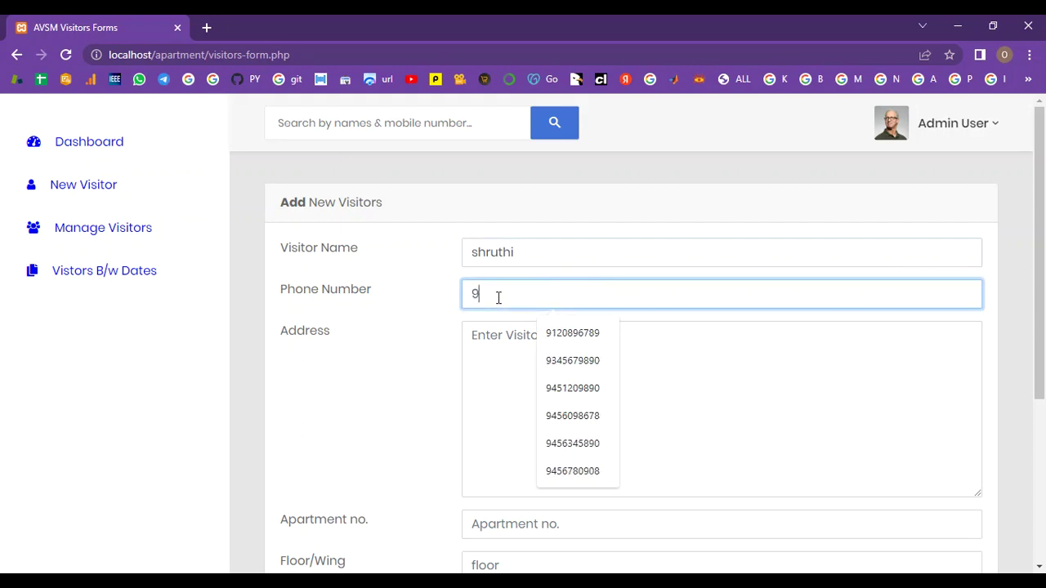
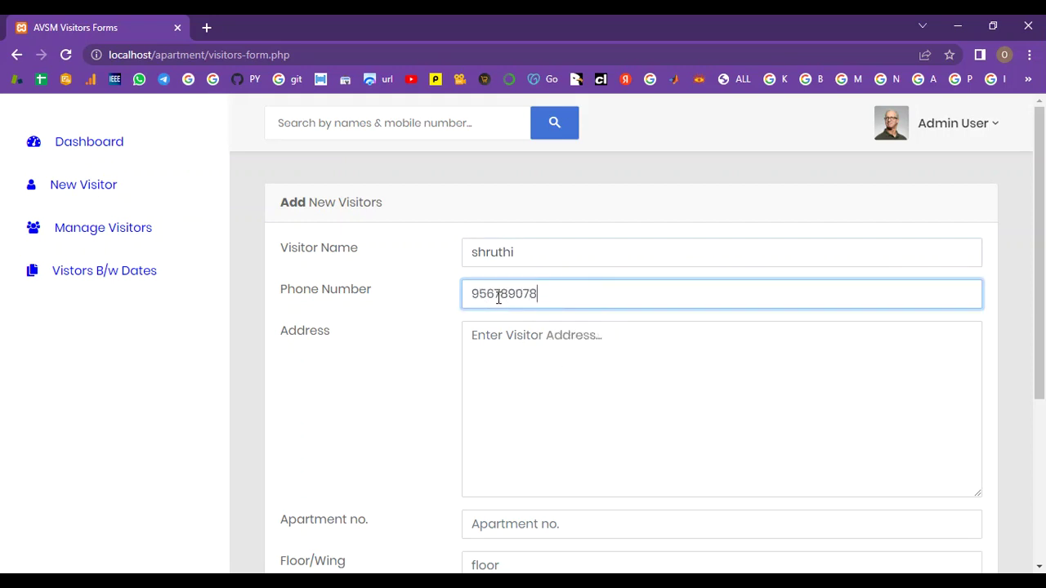
pyautogui.click(502, 359)
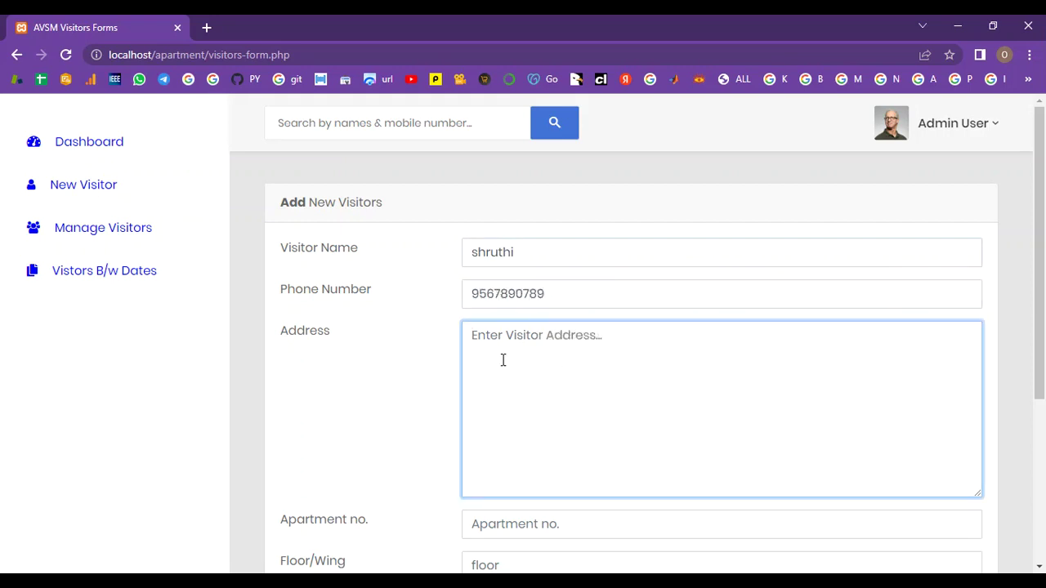
pyautogui.write('A')
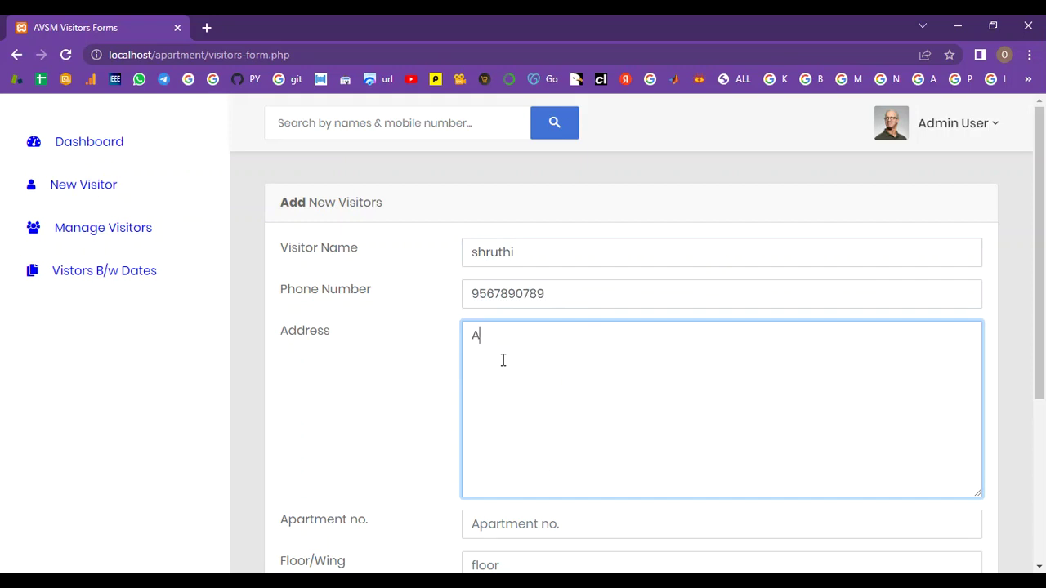
pyautogui.write('ligarh')
pyautogui.scroll(-2, 504, 361)
# Step: Enter apartment number 12 and floor/wing '11th, A Wing'
pyautogui.click(503, 360)
pyautogui.write('12')
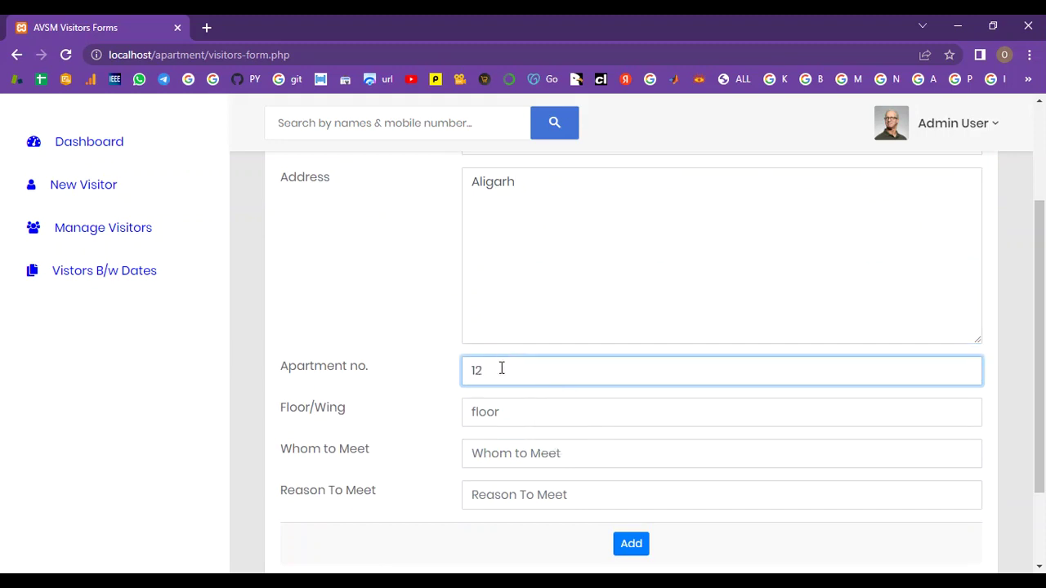
pyautogui.click(481, 418)
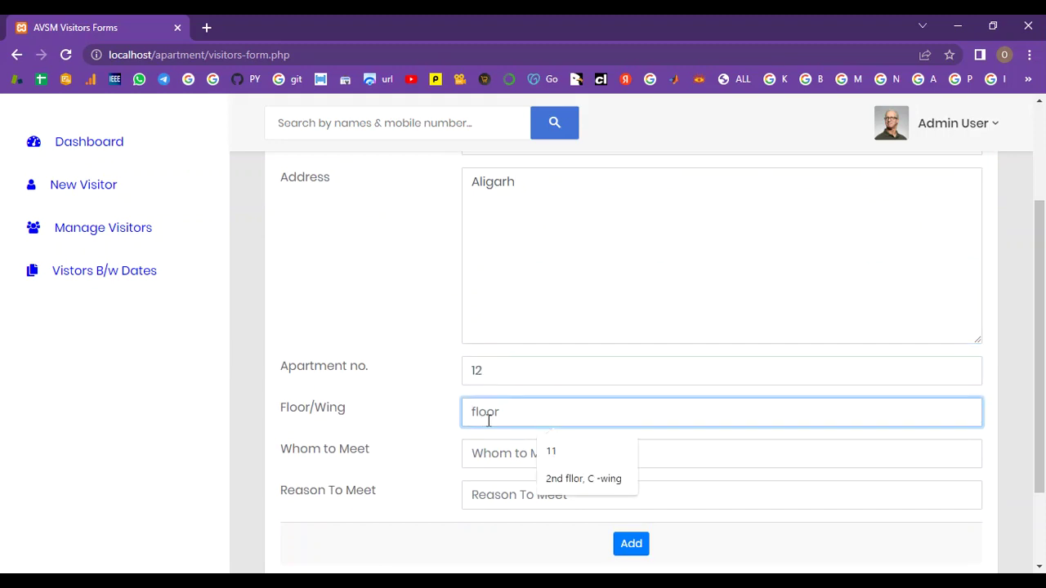
pyautogui.write('11th')
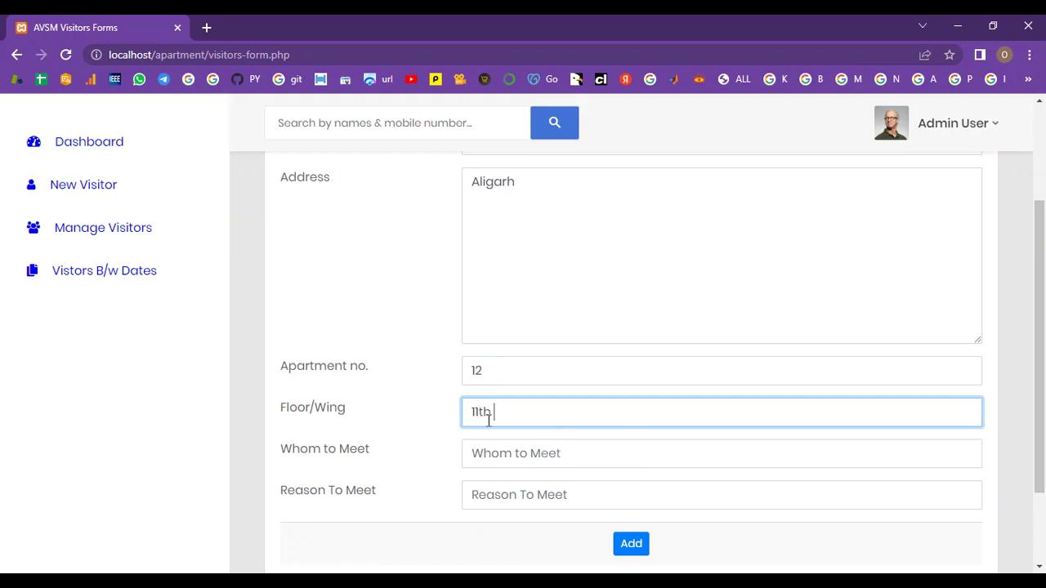
pyautogui.write(', A Wing')
# Step: Enter the host's name and reason 'Personal', then add the second visitor record
pyautogui.click(485, 456)
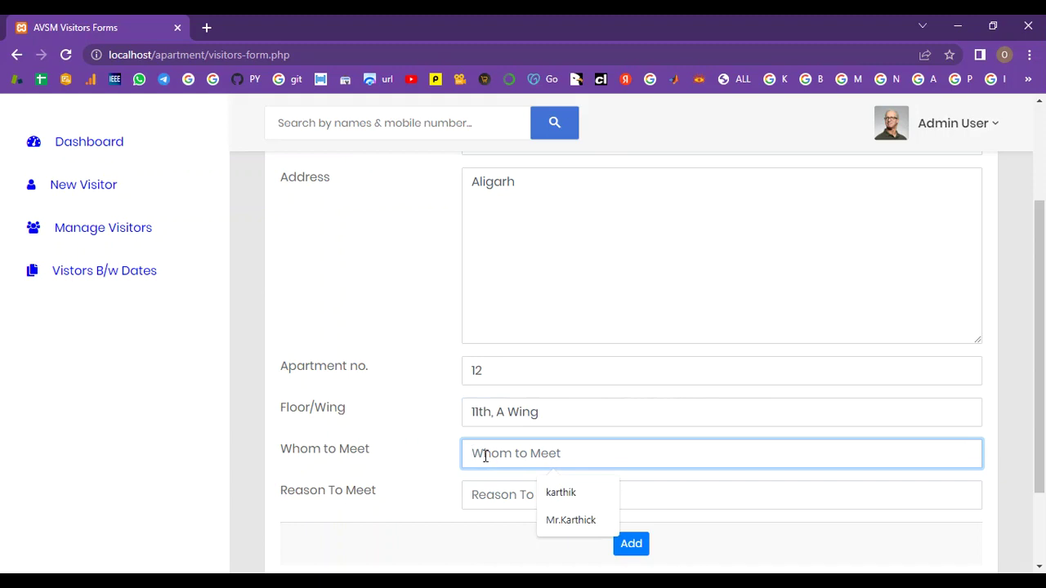
pyautogui.write('Shanthi')
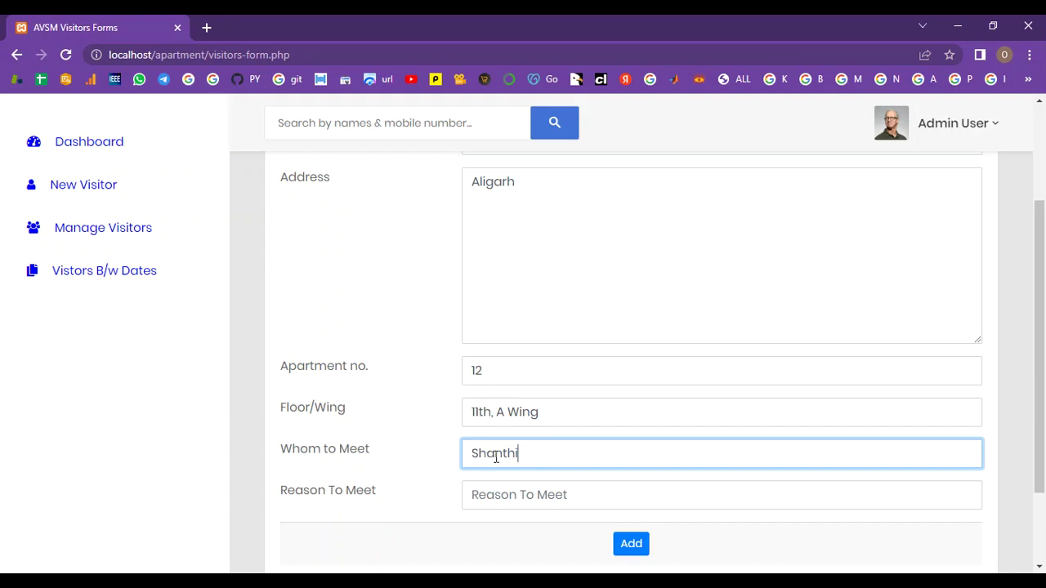
pyautogui.click(517, 493)
pyautogui.write('Per')
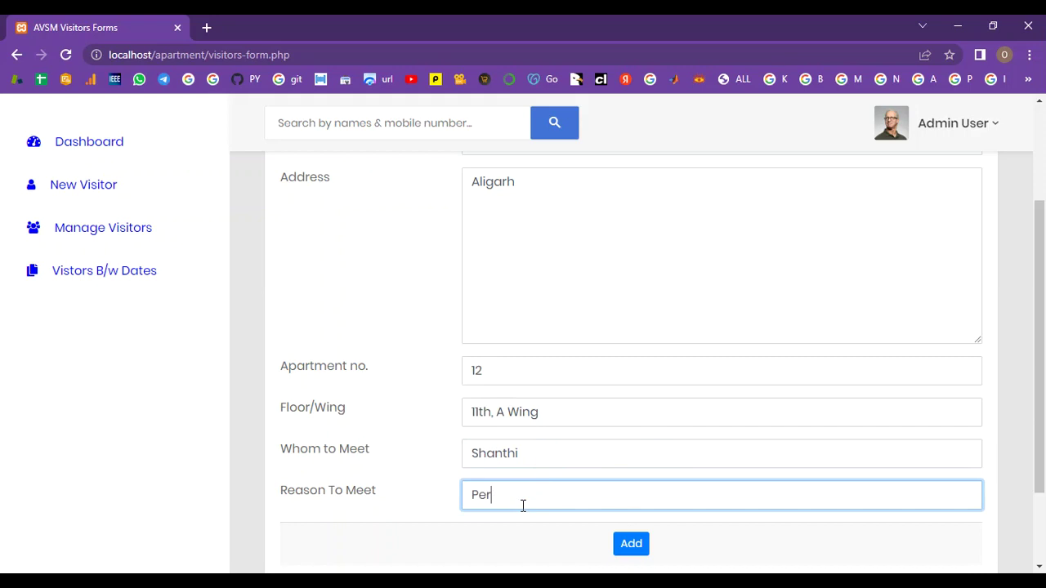
pyautogui.write('sonal')
pyautogui.scroll(2, 523, 506)
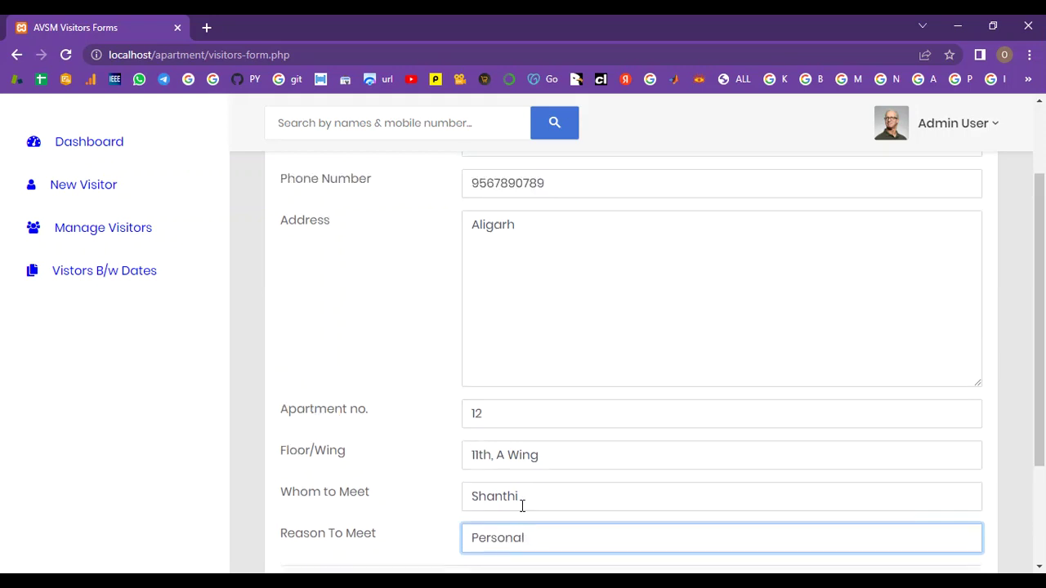
pyautogui.scroll(-3, 522, 506)
pyautogui.scroll(-1, 522, 506)
pyautogui.click(634, 448)
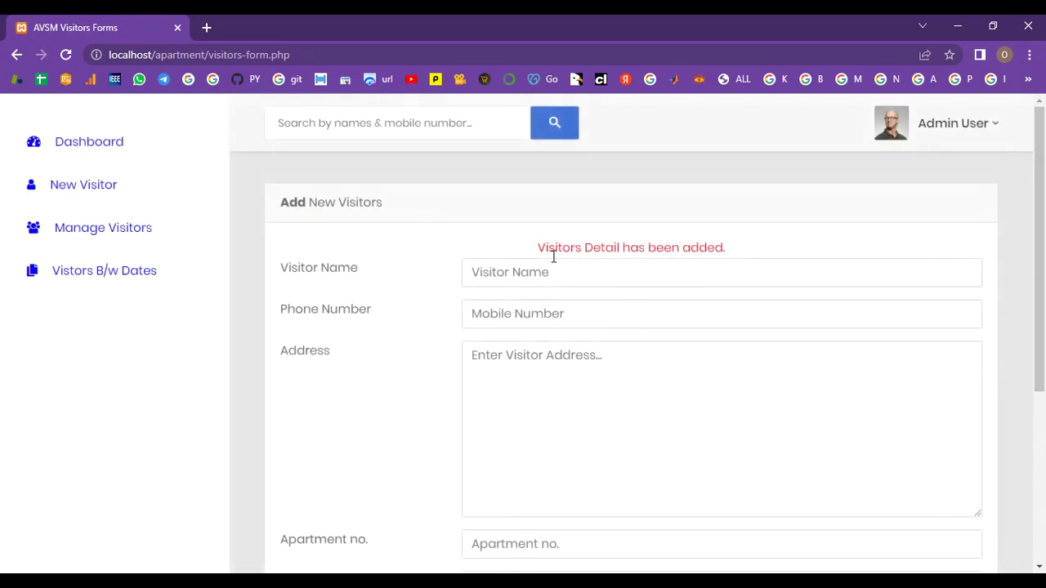
pyautogui.scroll(-4, 752, 257)
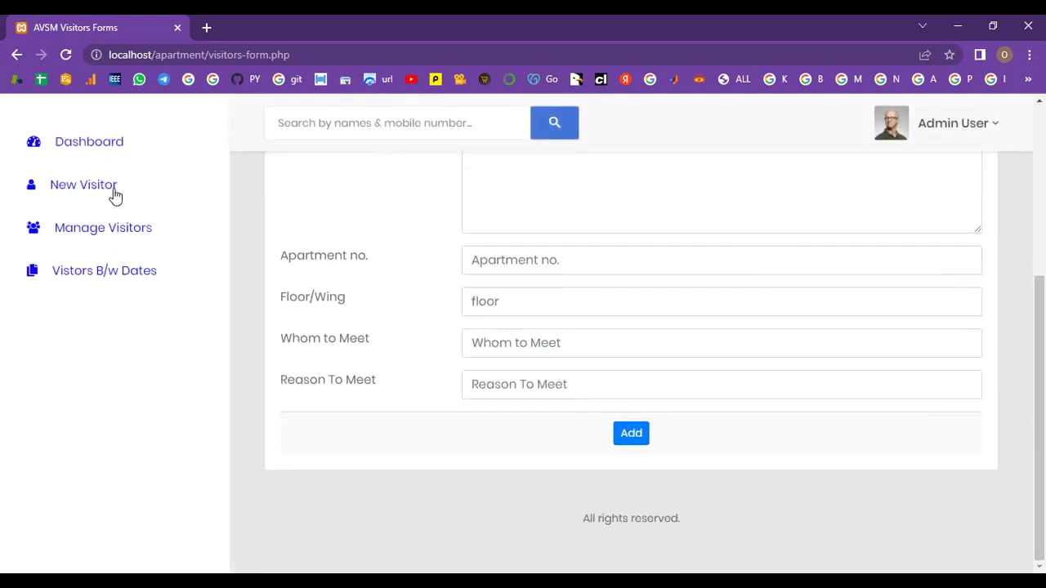
pyautogui.click(112, 188)
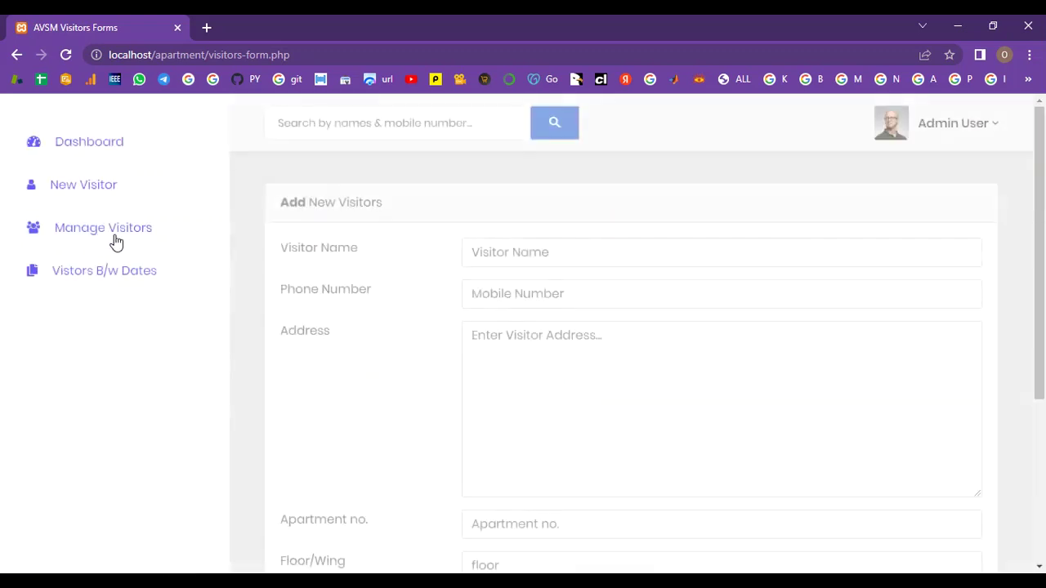
# Step: Open the first visitor's details from the Manage Visitors list
pyautogui.click(115, 240)
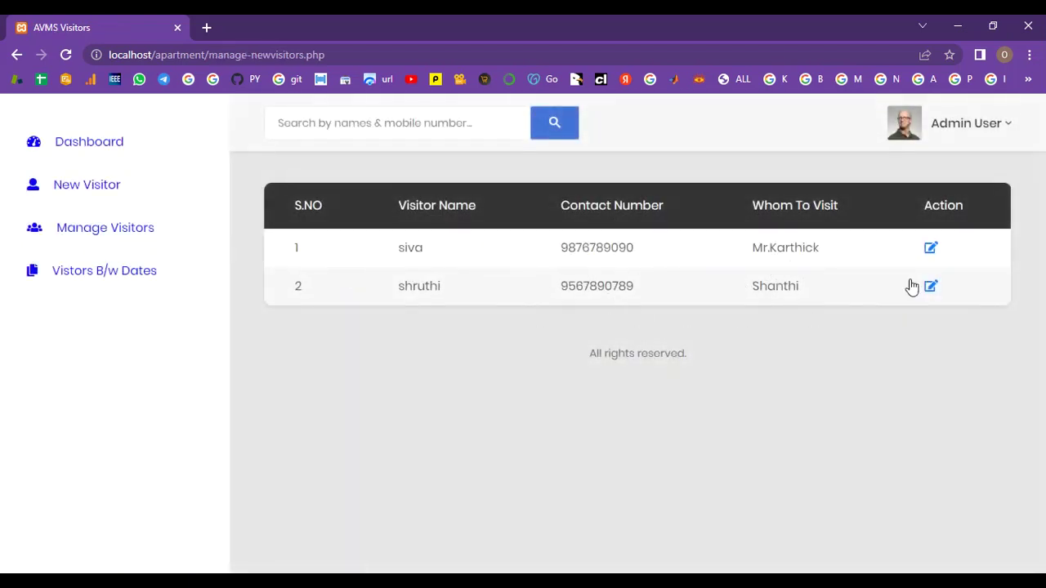
pyautogui.click(929, 249)
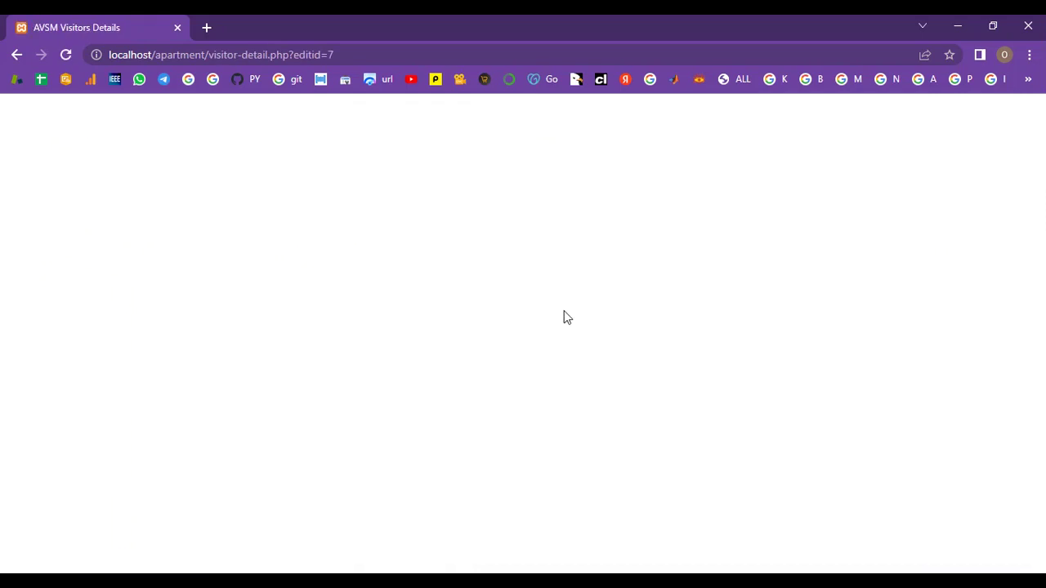
pyautogui.scroll(-3, 629, 352)
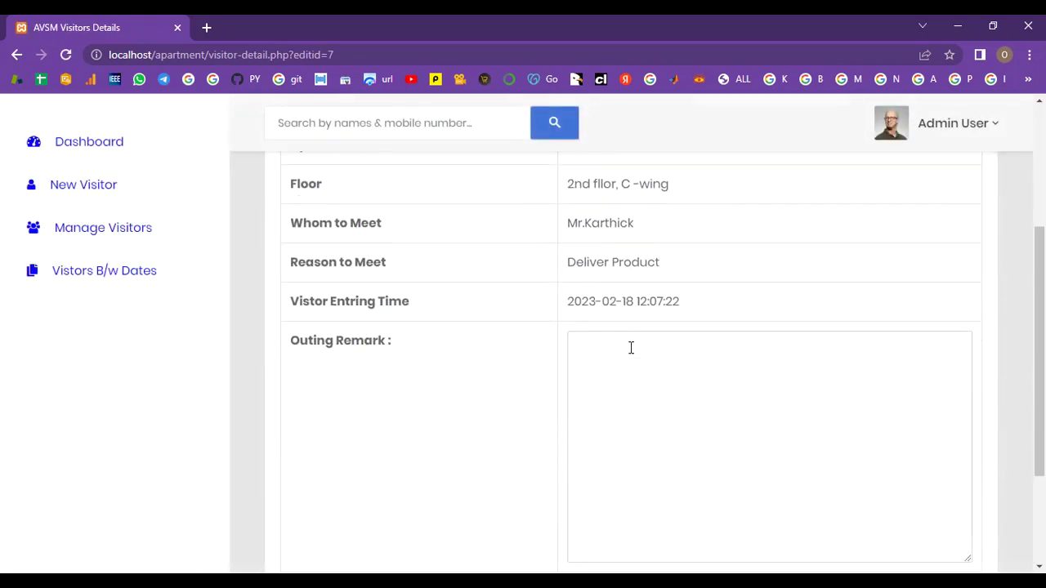
pyautogui.scroll(-2, 631, 348)
pyautogui.scroll(2, 631, 348)
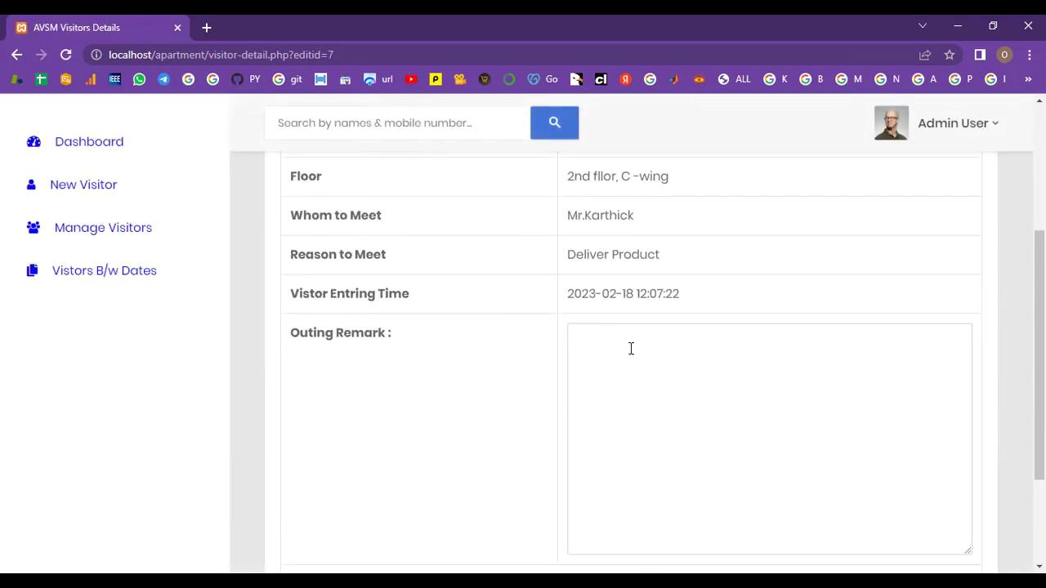
# Step: Save the outing remark 'Done', recording the visitor's out time
pyautogui.click(631, 349)
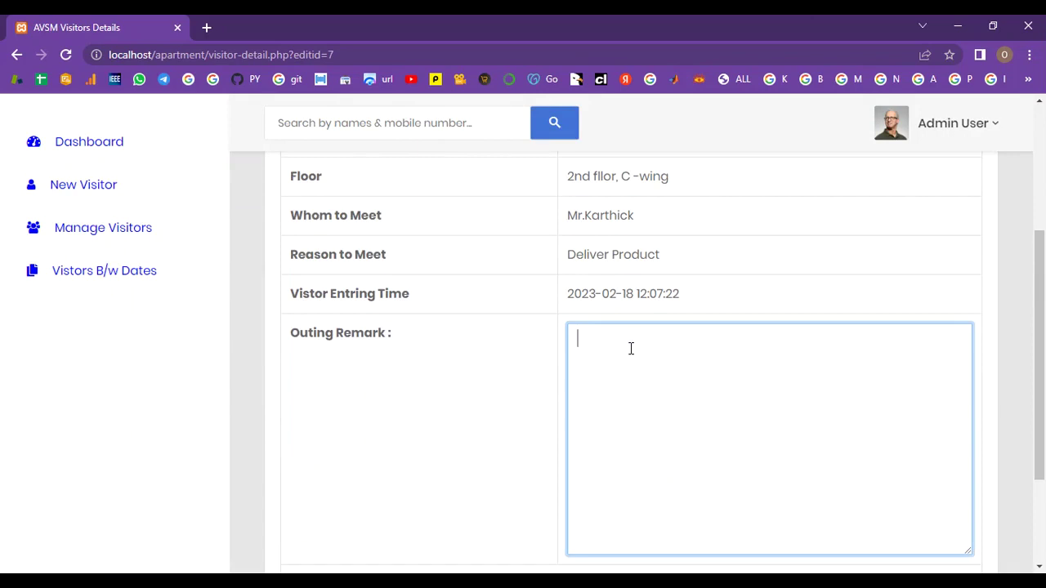
pyautogui.write('Done')
pyautogui.scroll(-1, 631, 349)
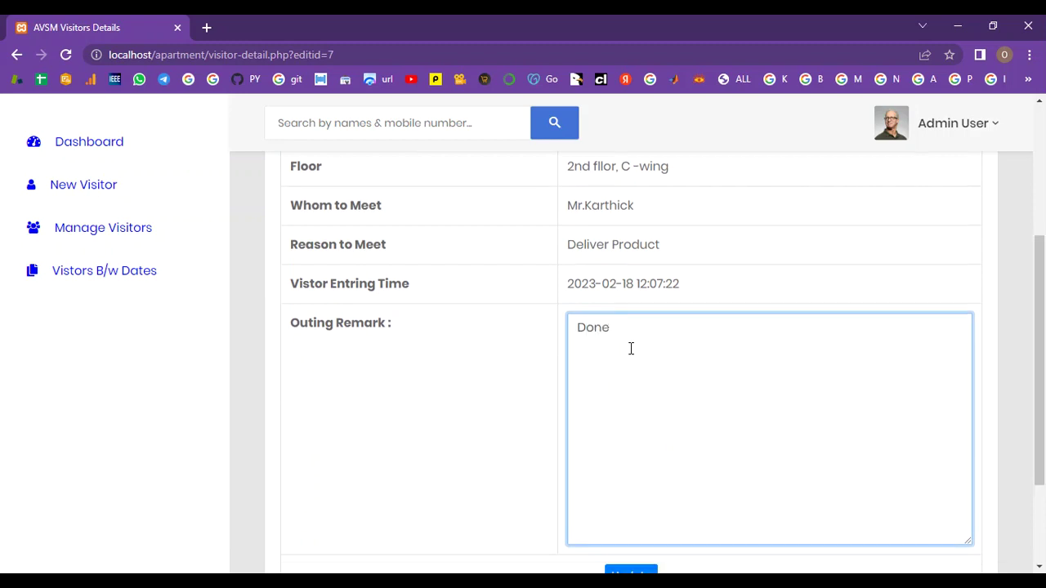
pyautogui.scroll(-3, 631, 349)
pyautogui.click(631, 435)
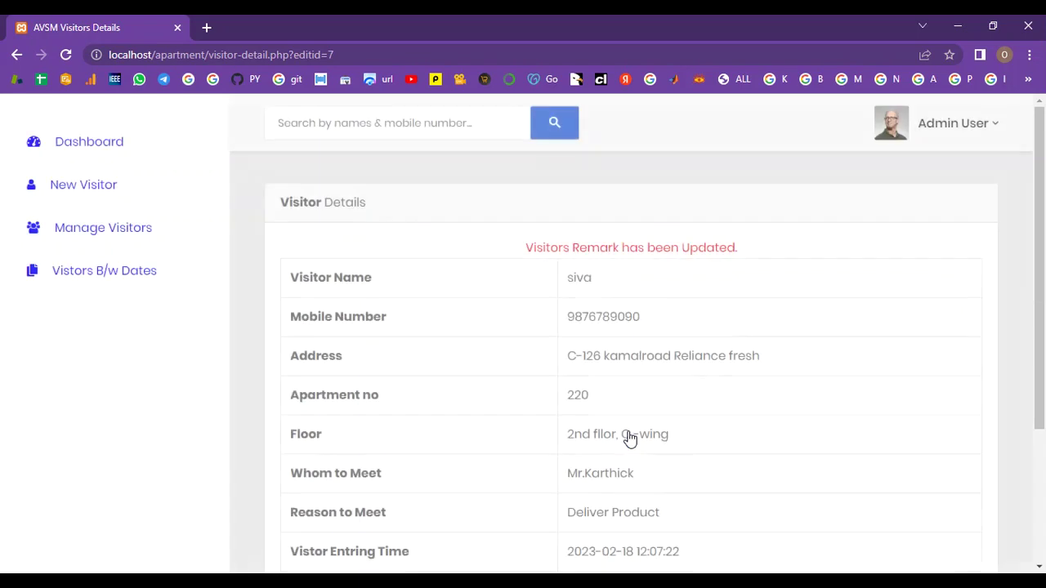
pyautogui.scroll(-3, 781, 353)
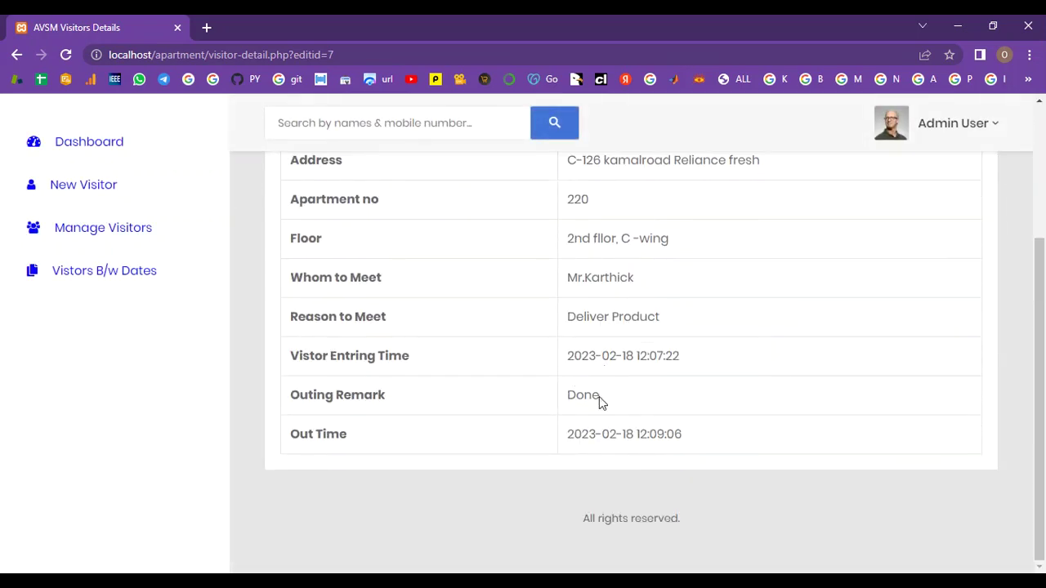
pyautogui.scroll(5, 684, 435)
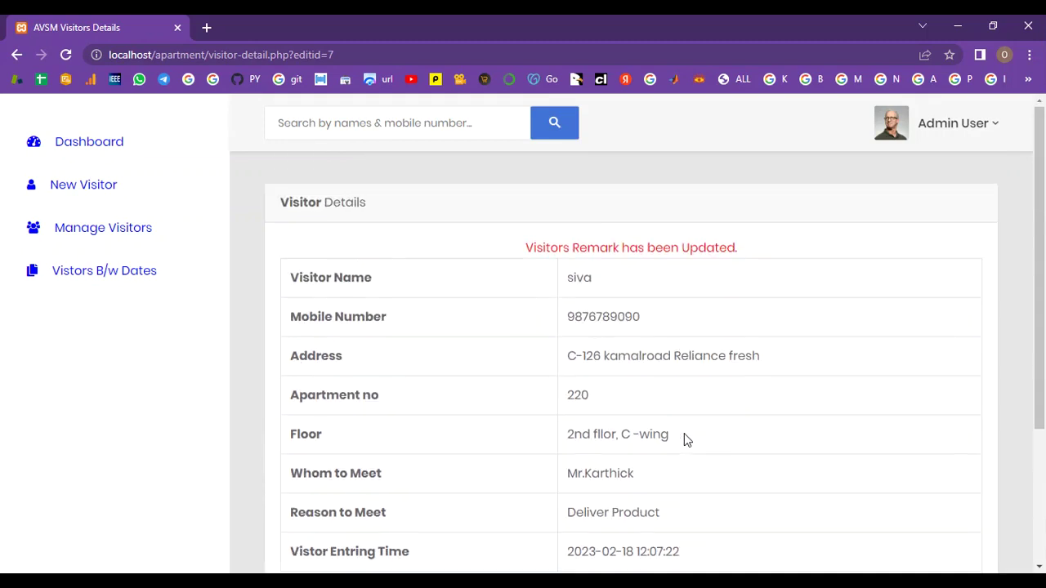
# Step: Record outing remark 'Visted' on the second visitor's details from Manage Visitors
pyautogui.click(133, 233)
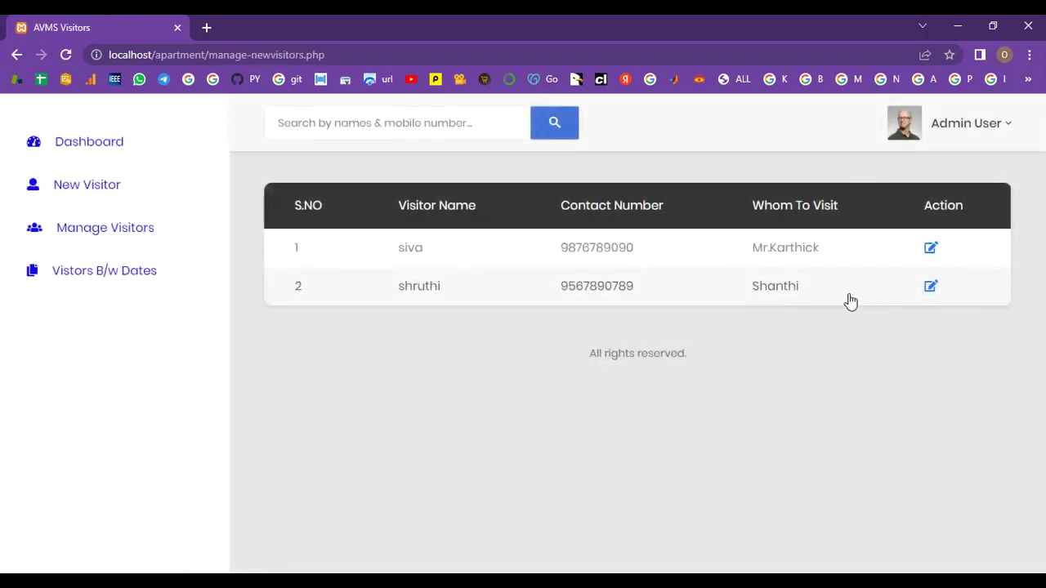
pyautogui.click(933, 290)
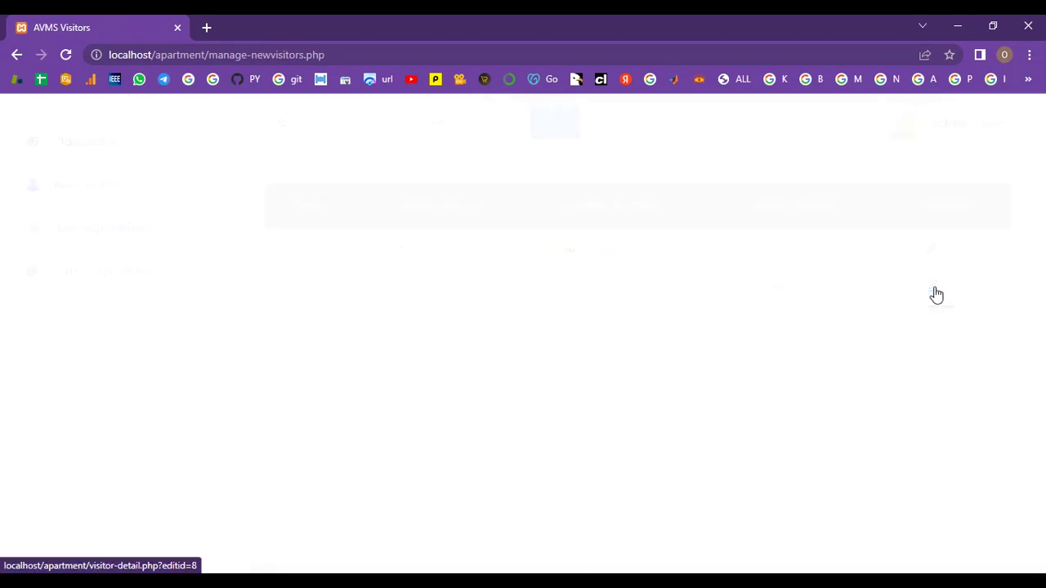
pyautogui.scroll(-4, 936, 294)
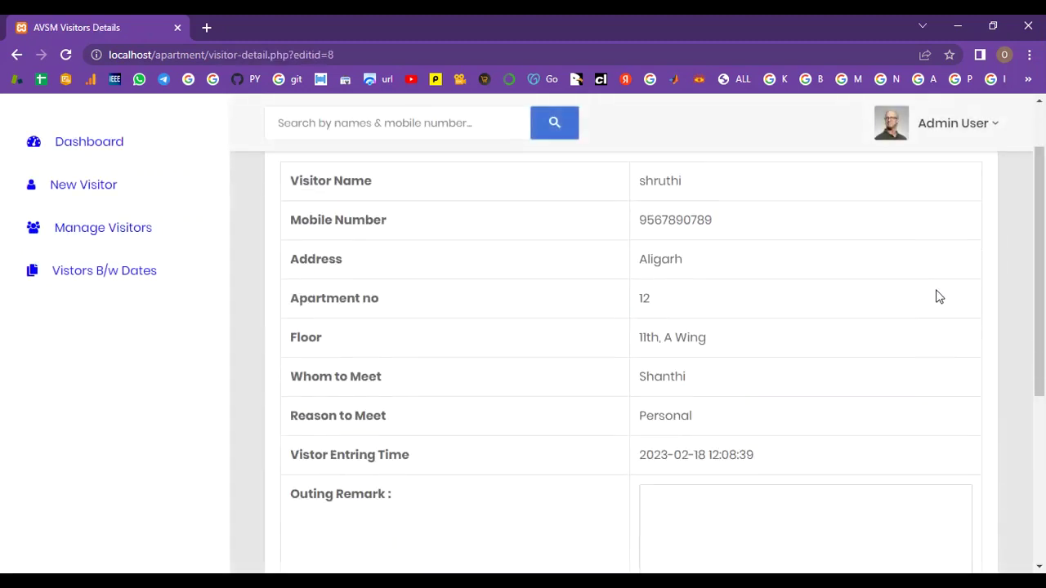
pyautogui.scroll(2, 822, 315)
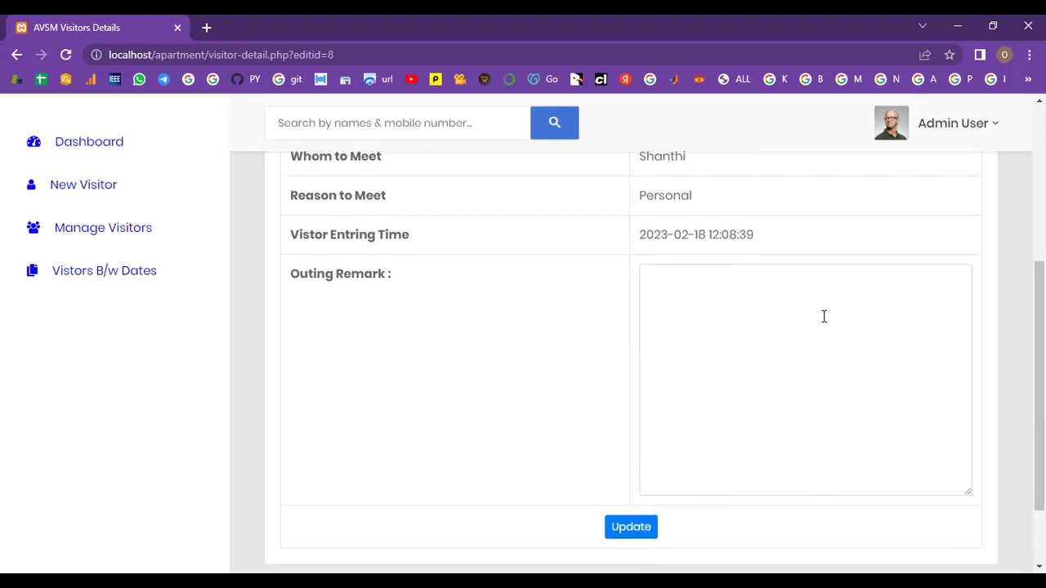
pyautogui.click(734, 444)
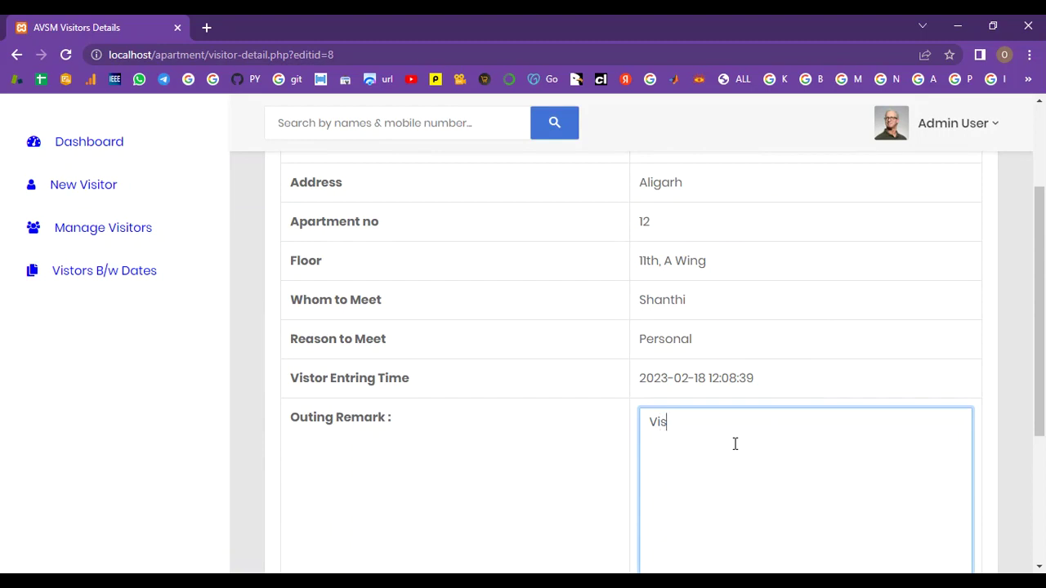
pyautogui.scroll(-3, 735, 443)
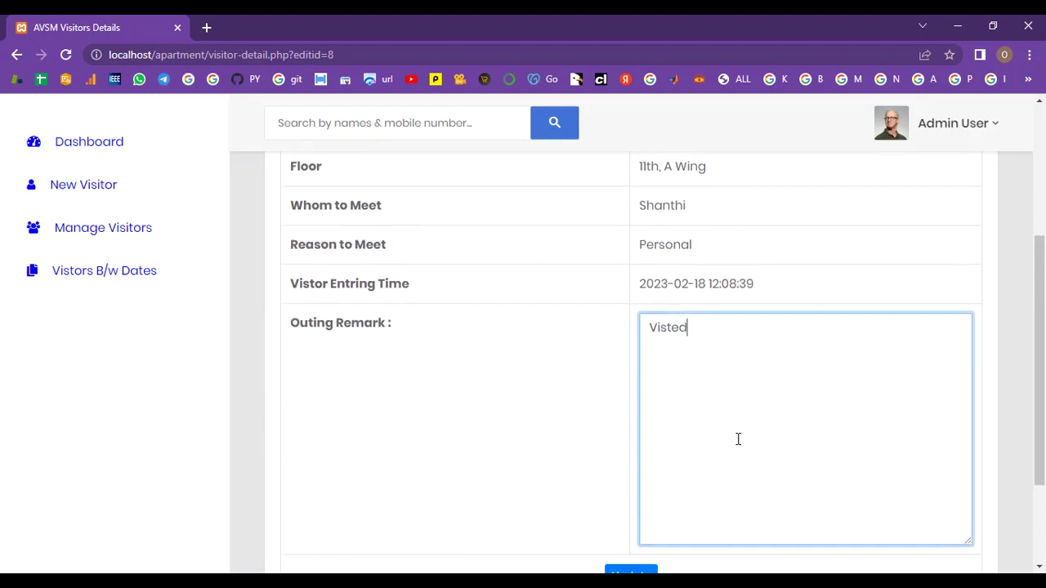
pyautogui.click(641, 522)
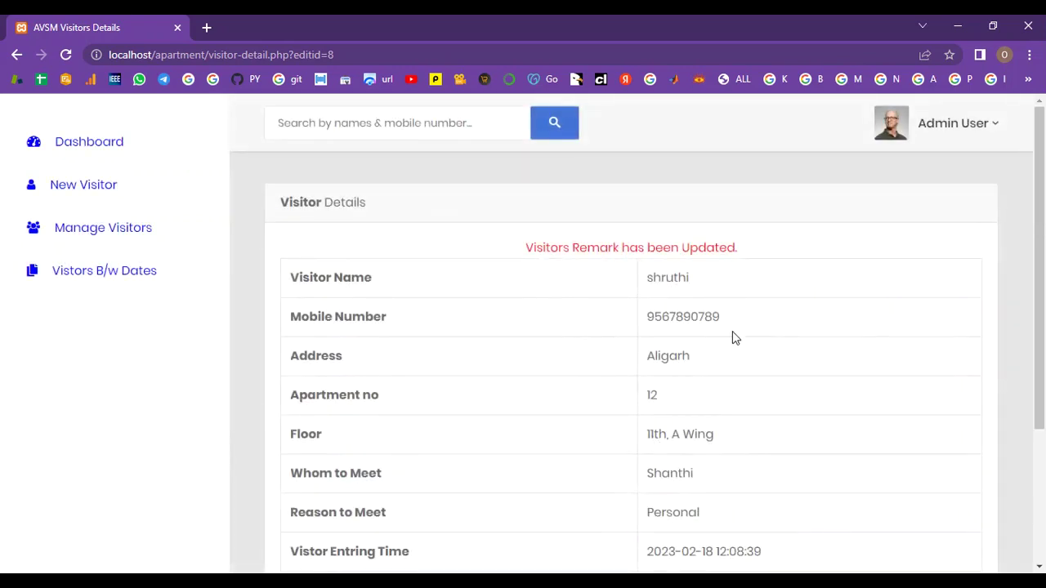
pyautogui.scroll(-3, 734, 337)
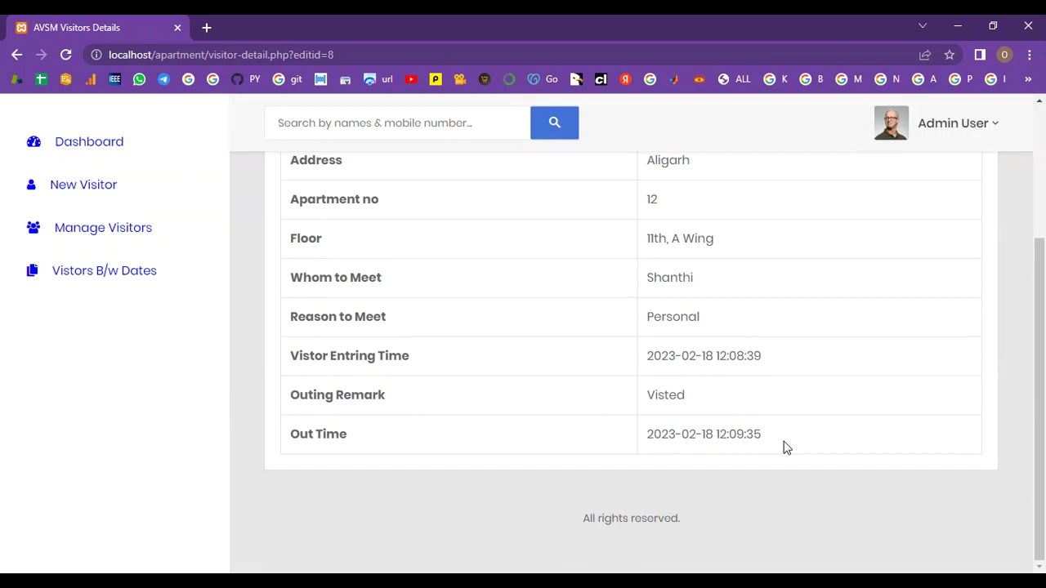
pyautogui.scroll(3, 785, 447)
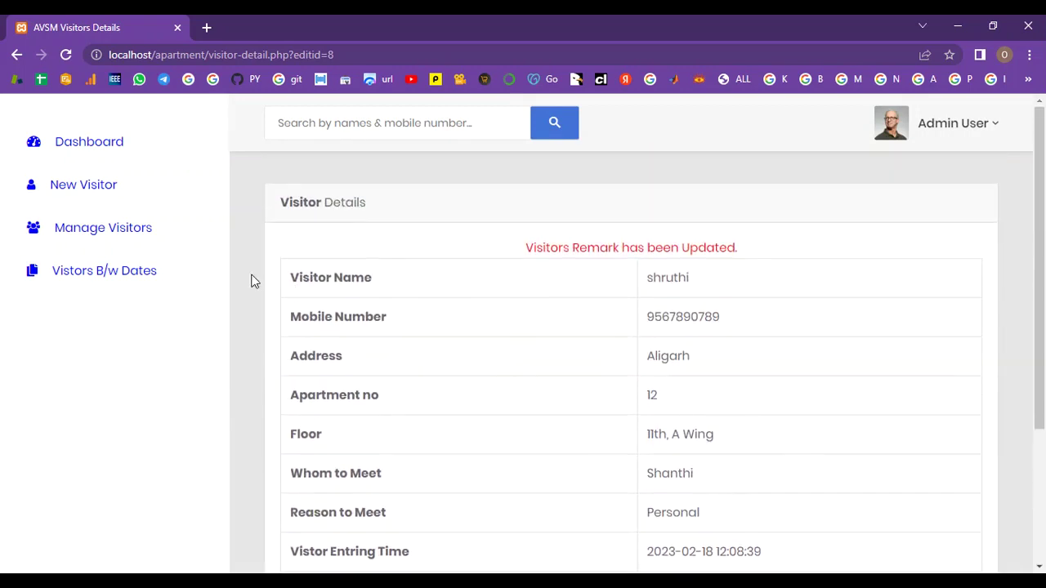
pyautogui.click(125, 236)
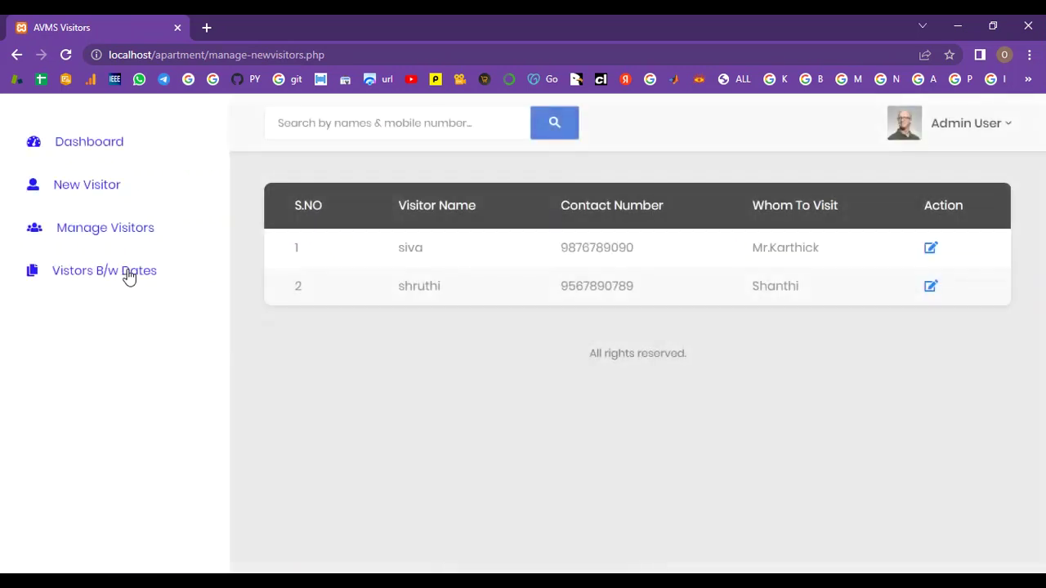
# Step: Generate the Visitors Between Dates report for 2023-02-18 to 2023-02-18
pyautogui.click(128, 275)
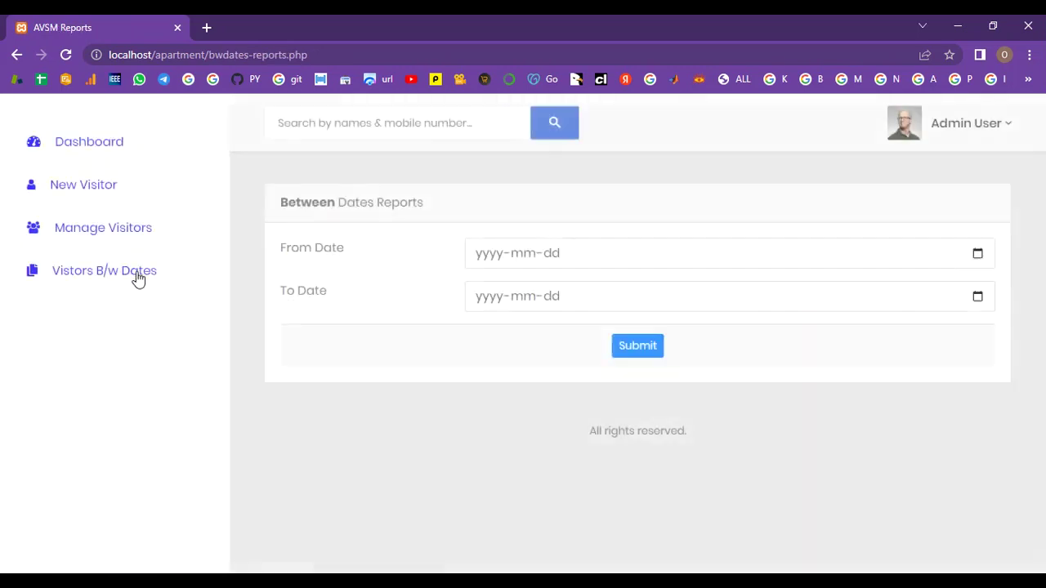
pyautogui.click(978, 254)
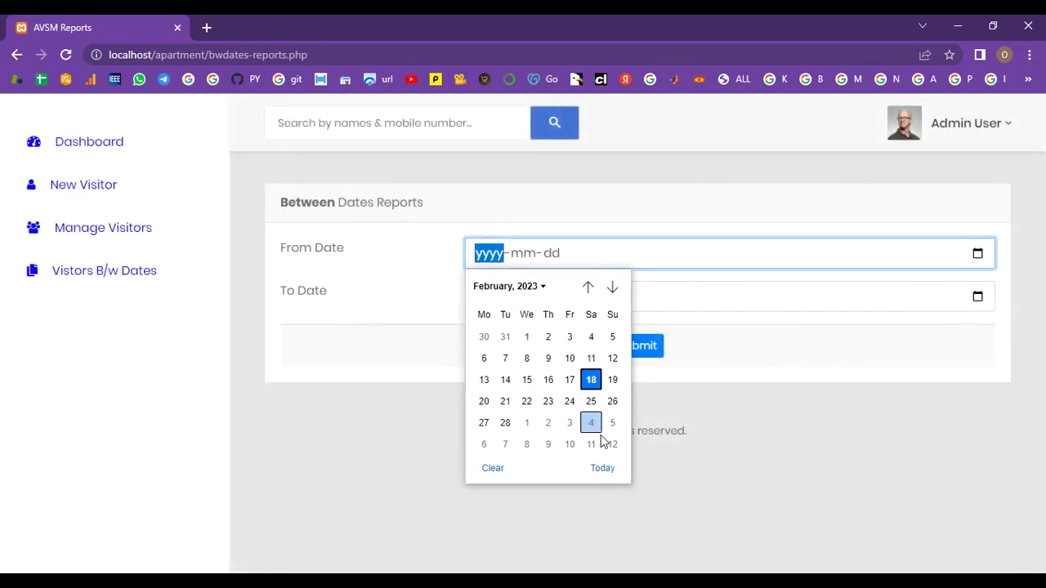
pyautogui.click(603, 466)
pyautogui.click(977, 297)
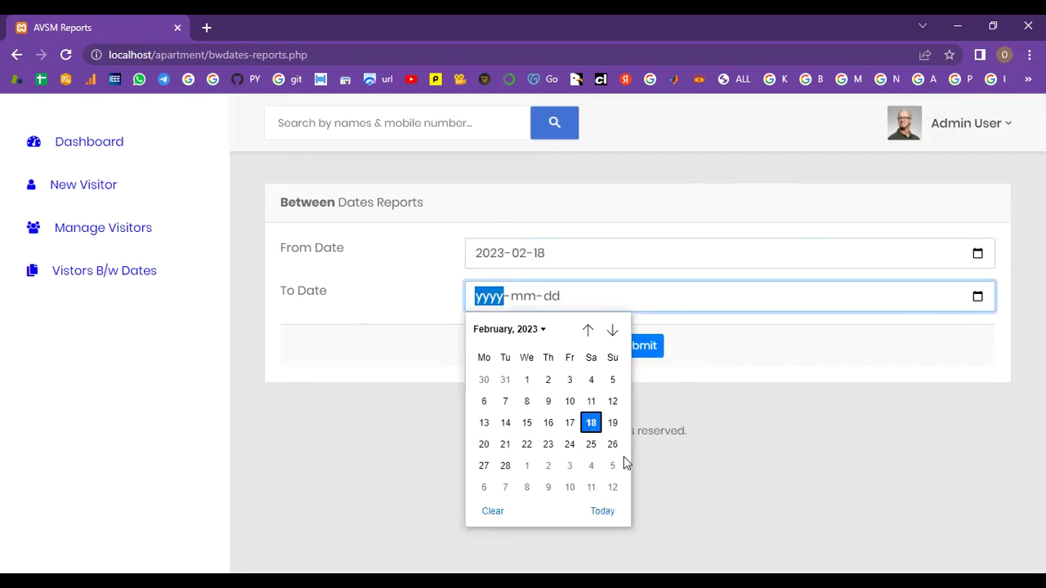
pyautogui.click(602, 509)
pyautogui.click(638, 347)
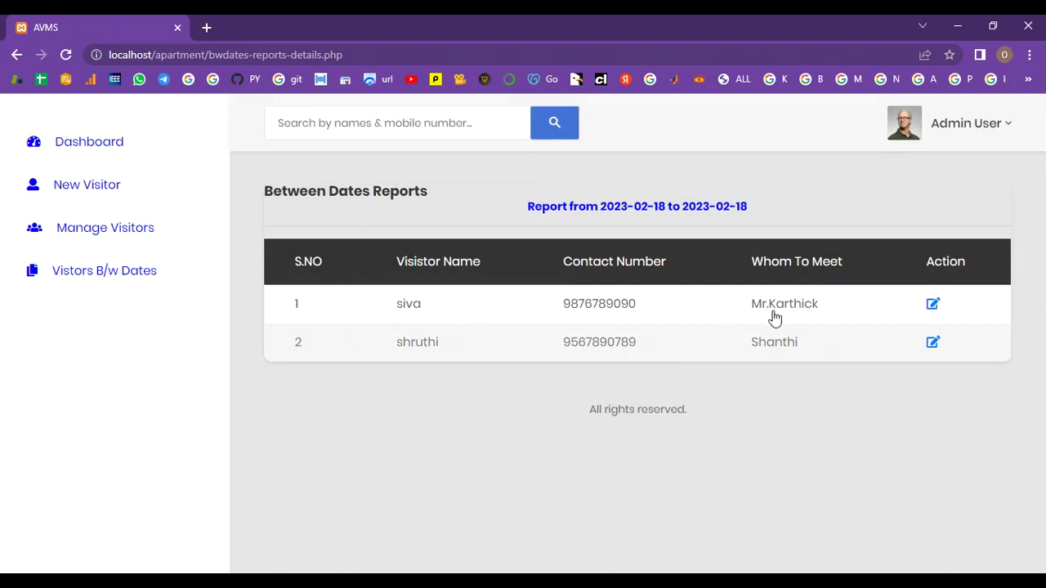
# Step: Open the first visitor's details from the report results
pyautogui.click(929, 309)
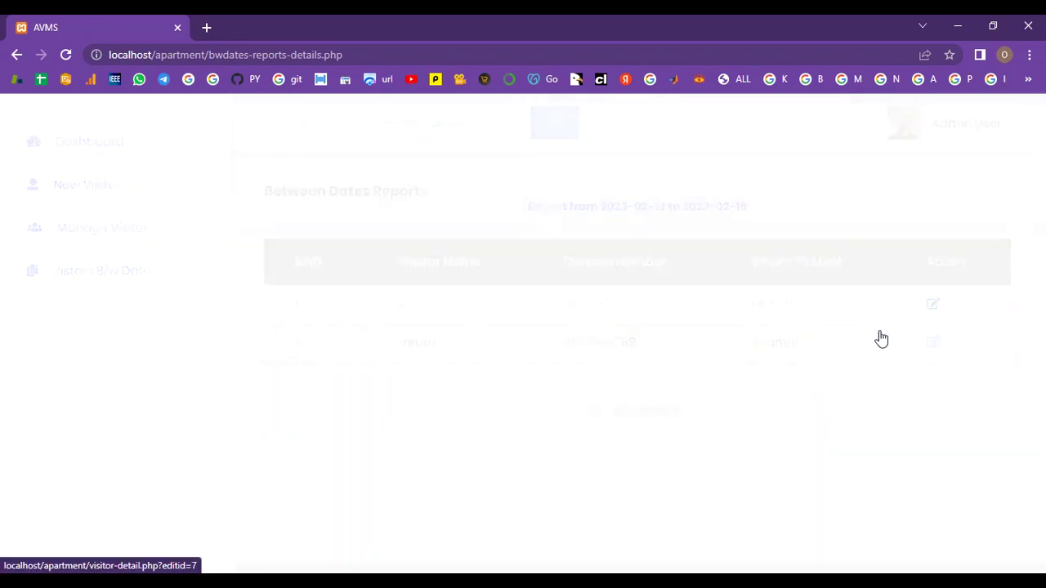
pyautogui.scroll(-2, 737, 333)
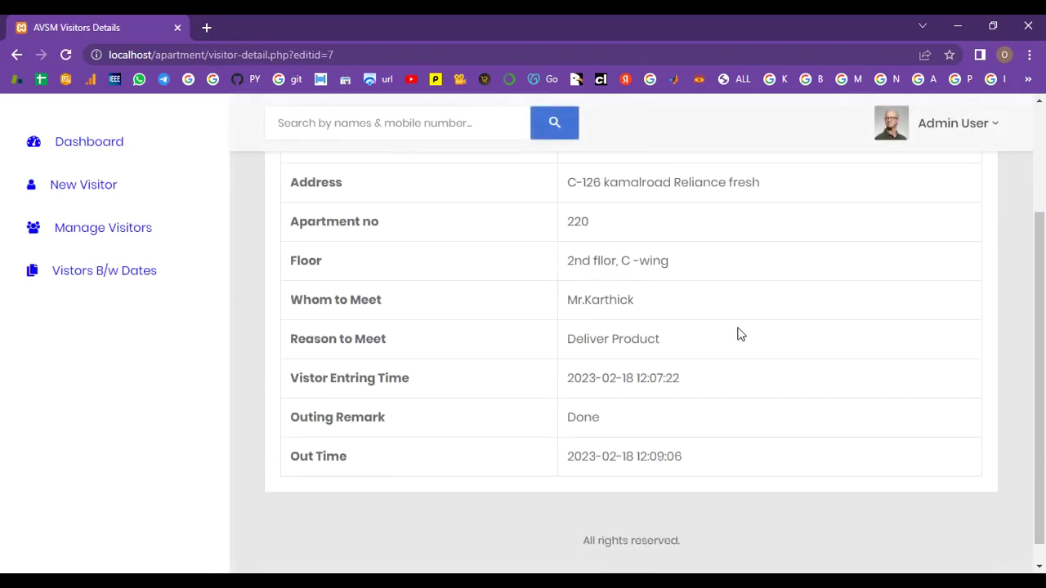
pyautogui.scroll(1, 753, 380)
pyautogui.scroll(1, 754, 380)
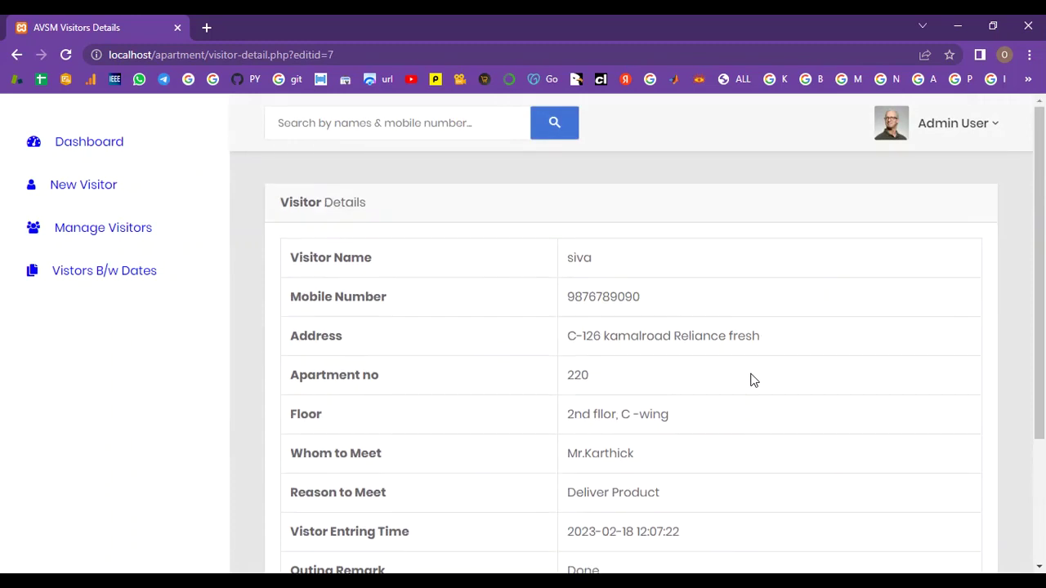
# Step: Regenerate the 2023-02-18 report and highlight its date-range heading
pyautogui.click(149, 275)
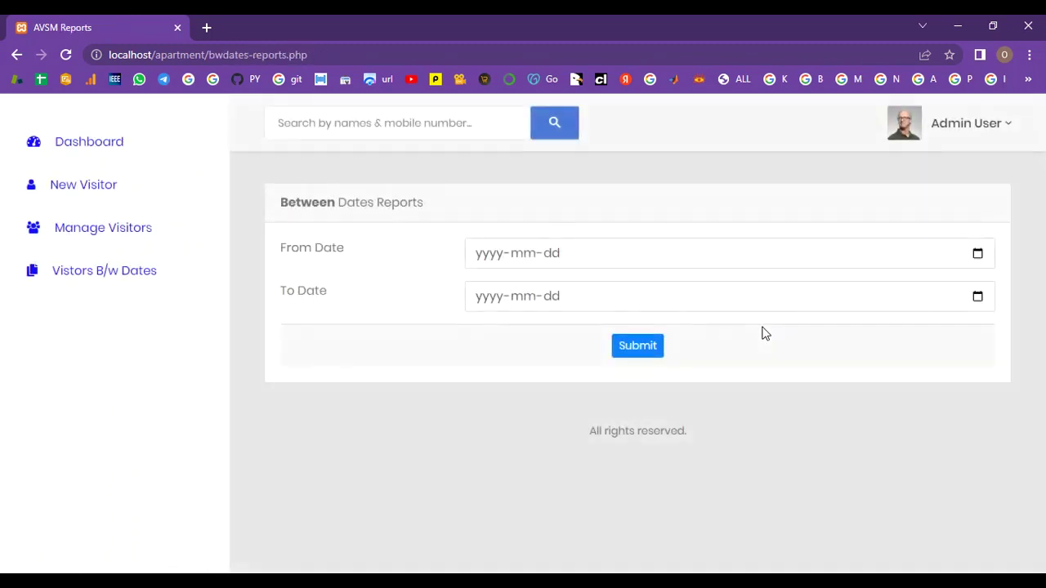
pyautogui.click(981, 252)
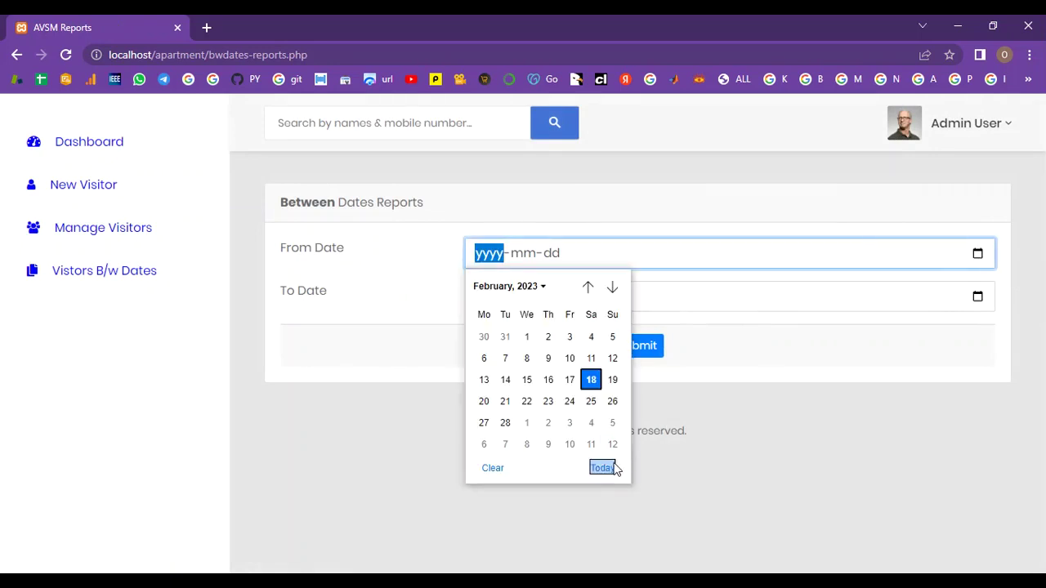
pyautogui.click(603, 467)
pyautogui.click(977, 297)
pyautogui.click(602, 511)
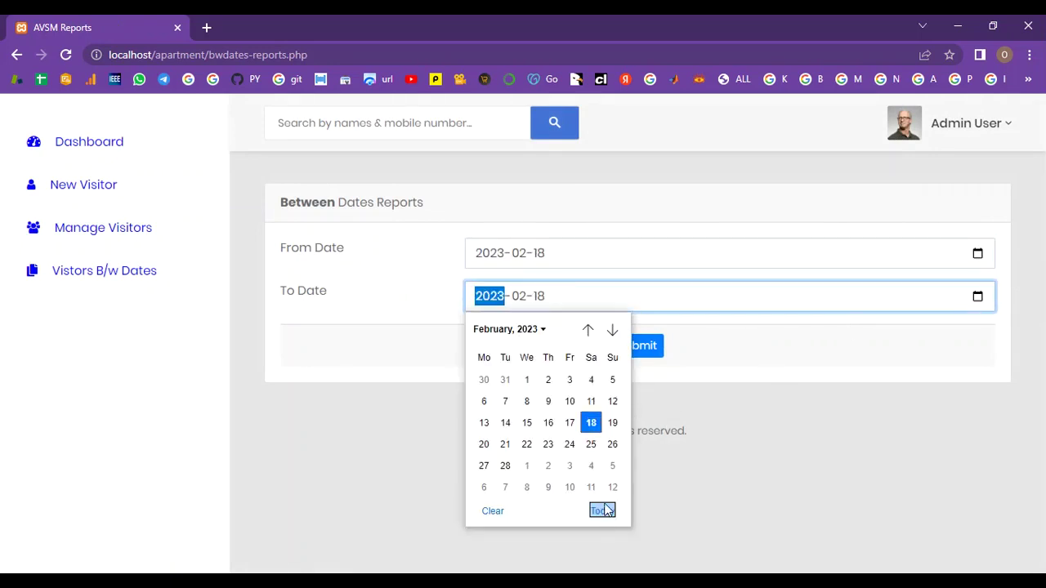
pyautogui.click(631, 352)
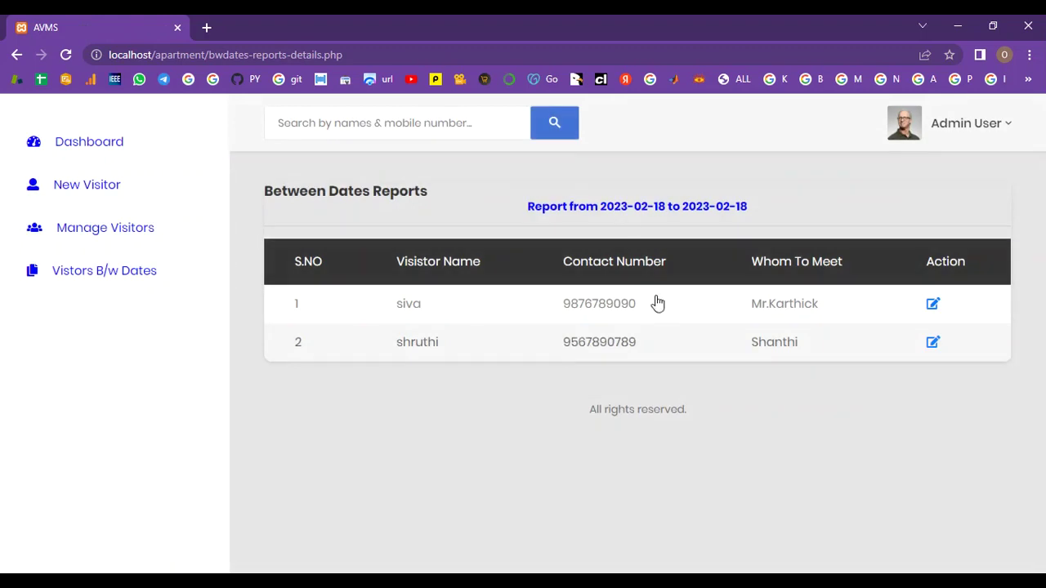
pyautogui.moveTo(530, 209); pyautogui.dragTo(749, 209)
pyautogui.click(752, 213)
# Step: View the dashboard counts (2 today, 2 total), then log the admin out
pyautogui.click(141, 154)
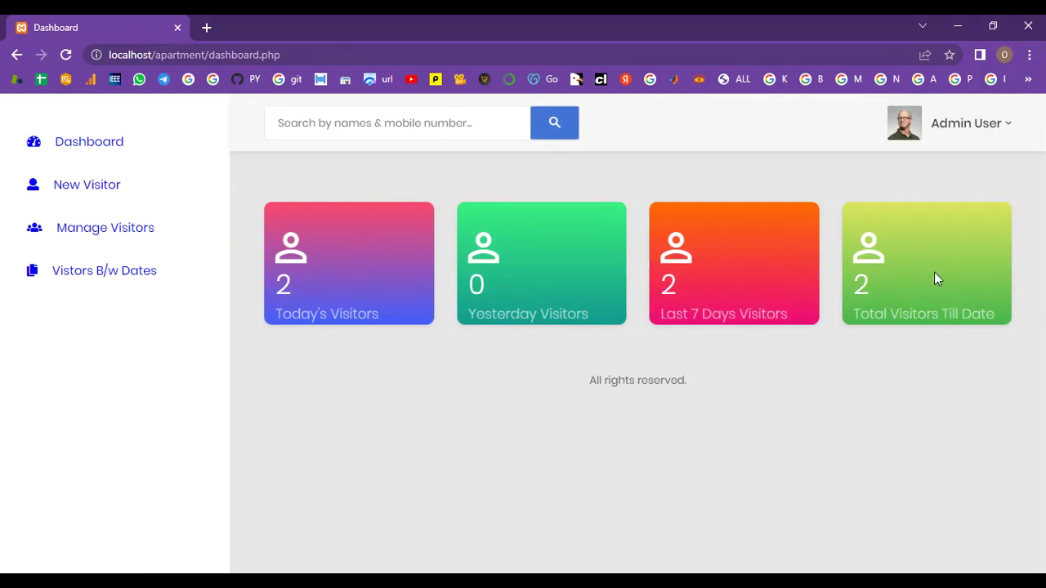
pyautogui.click(997, 121)
pyautogui.click(898, 353)
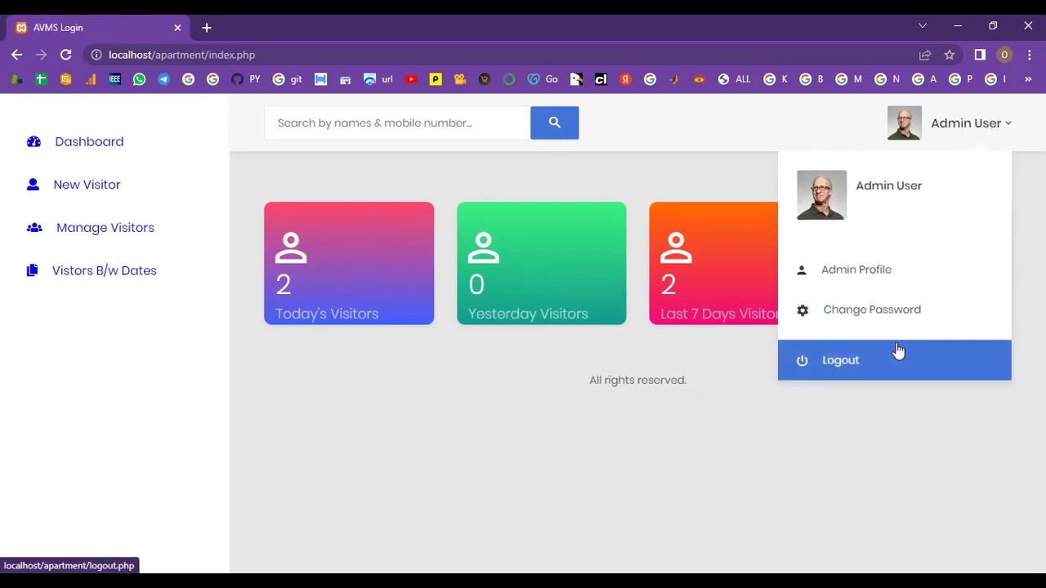